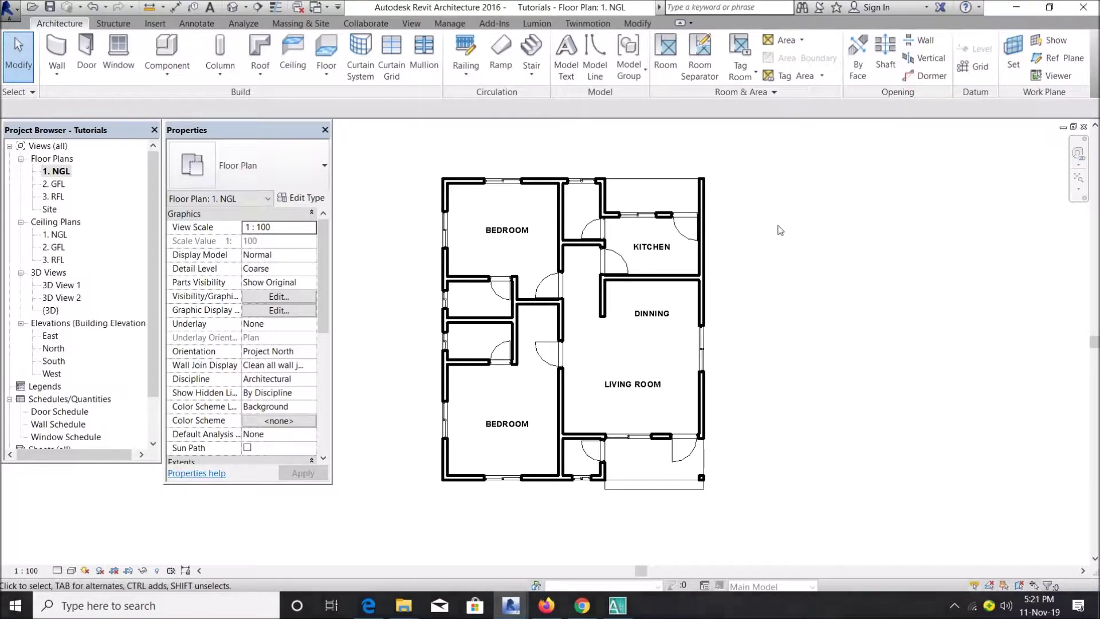
# Examine the room layout, doors and windows across the 1. NGL floor plan.
pyautogui.scroll(2, 668, 183)
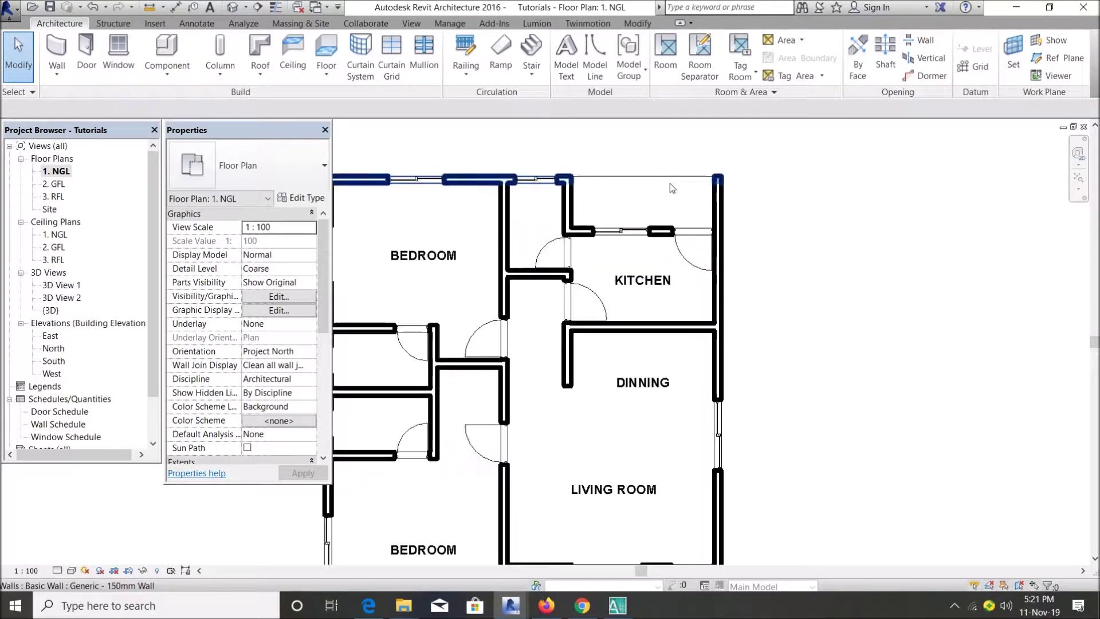
pyautogui.scroll(-2, 834, 222)
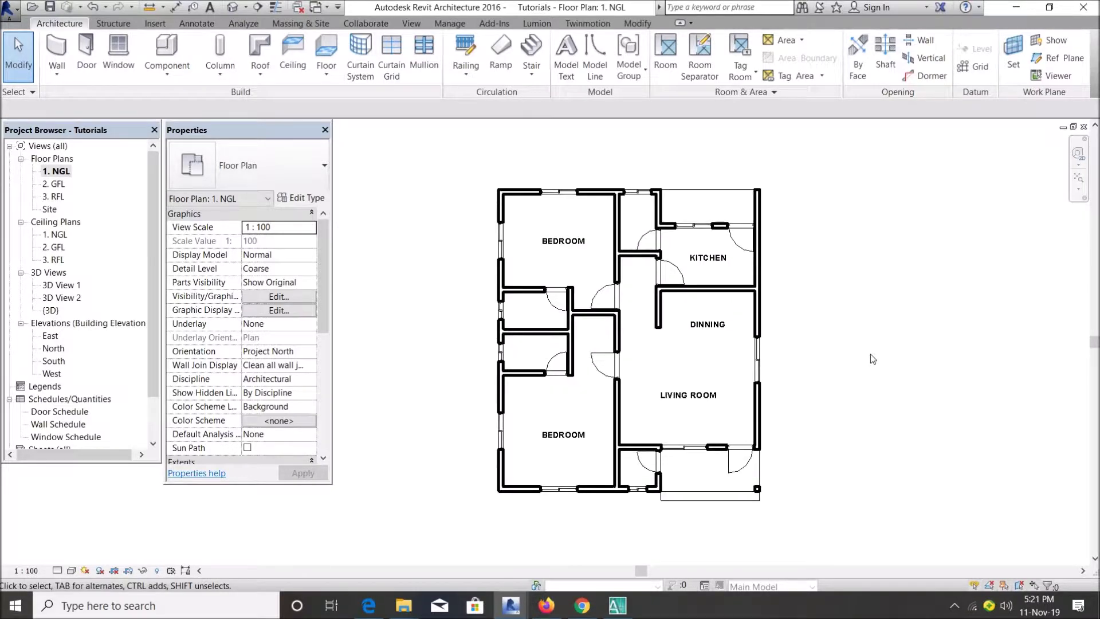
pyautogui.scroll(1, 892, 445)
pyautogui.scroll(-1, 854, 483)
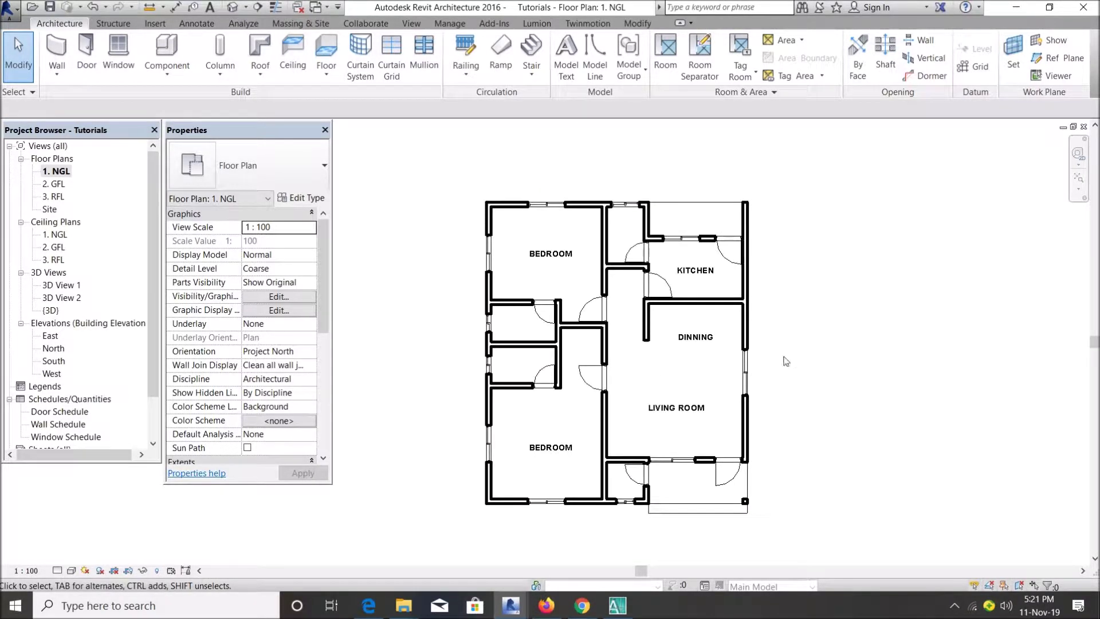
pyautogui.scroll(1, 857, 387)
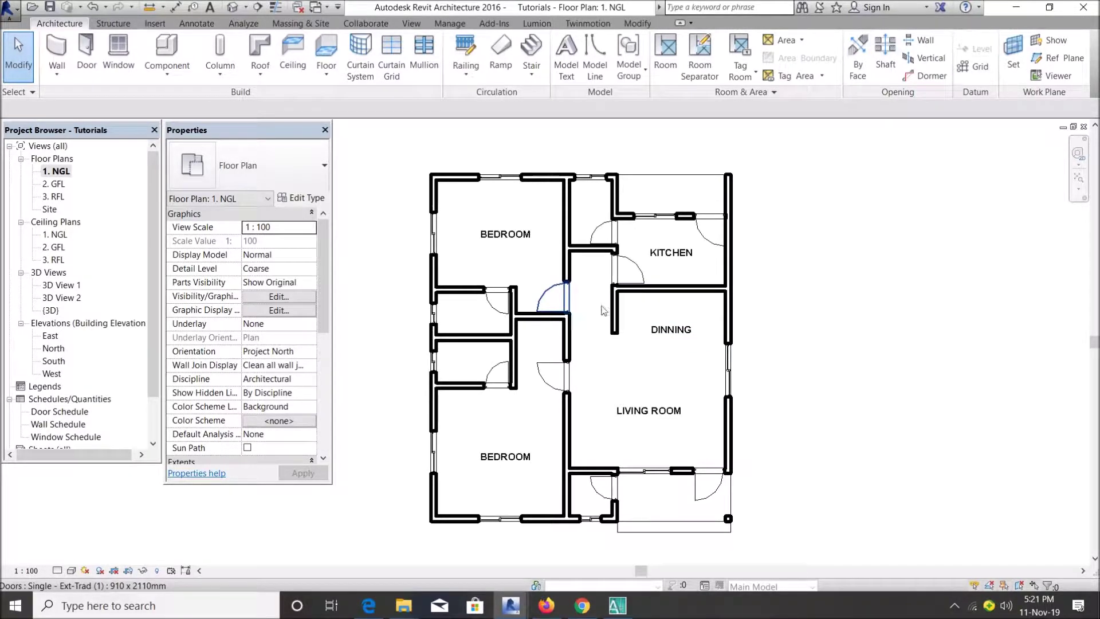
pyautogui.scroll(1, 626, 225)
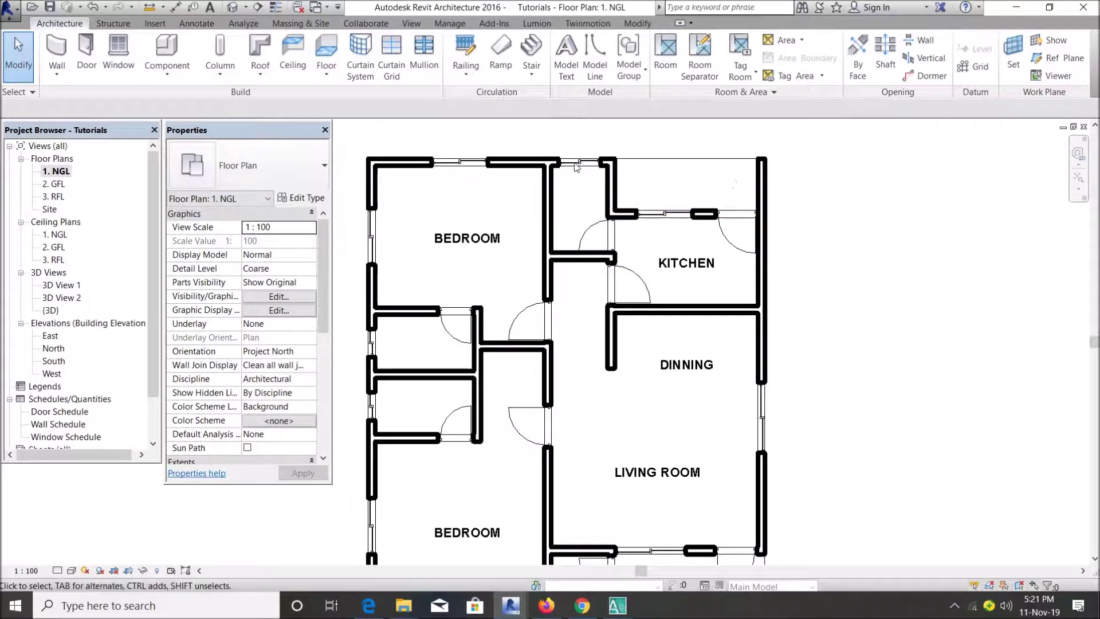
pyautogui.scroll(-2, 649, 251)
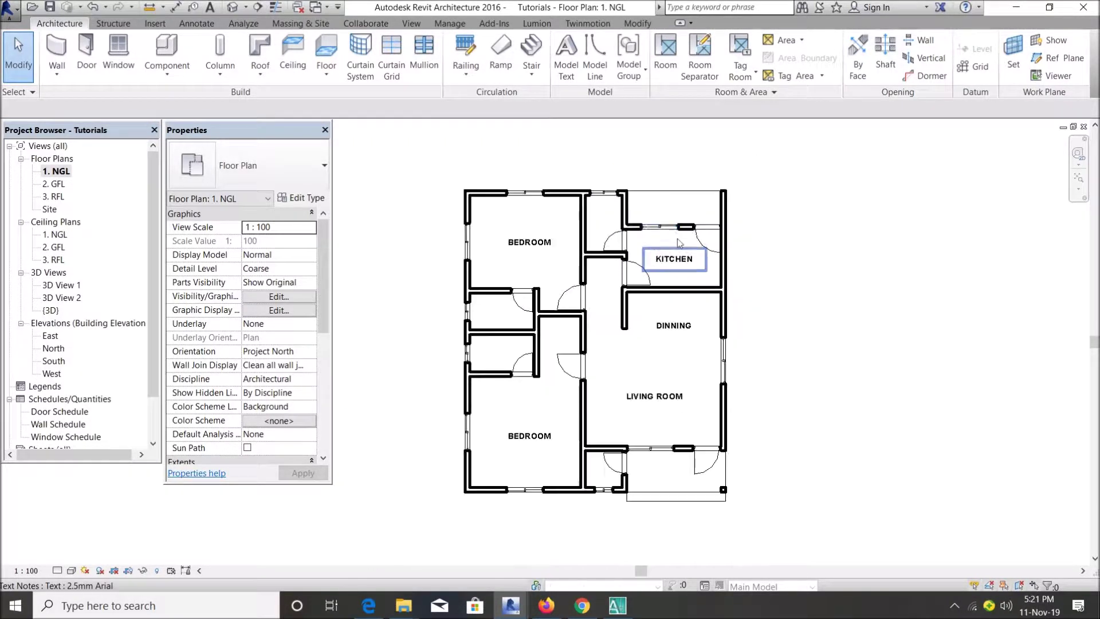
pyautogui.scroll(1, 602, 344)
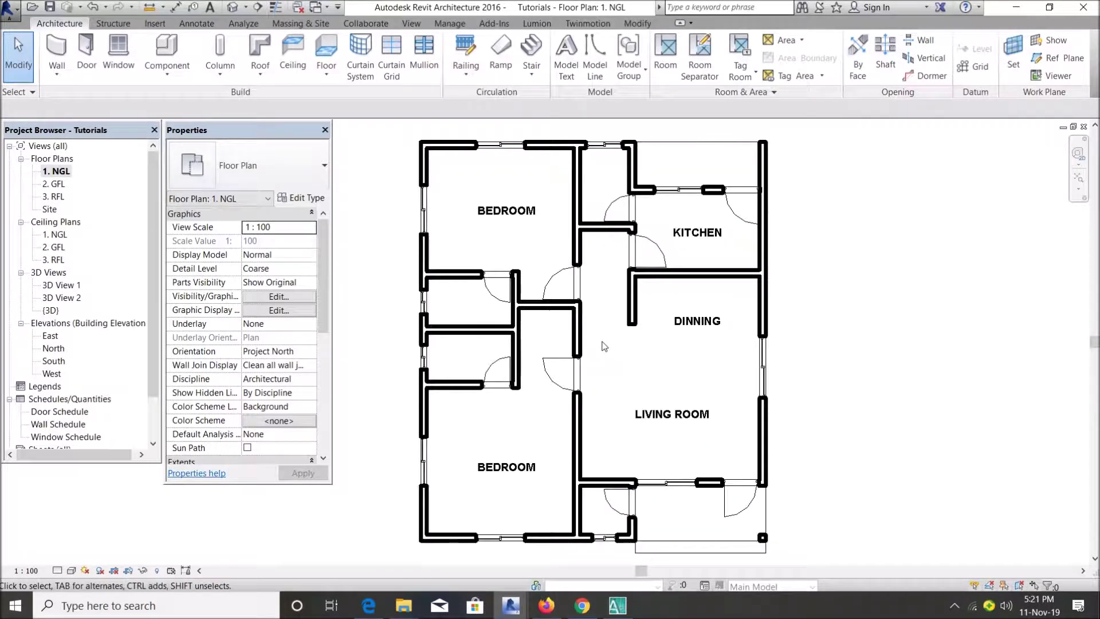
pyautogui.scroll(2, 611, 369)
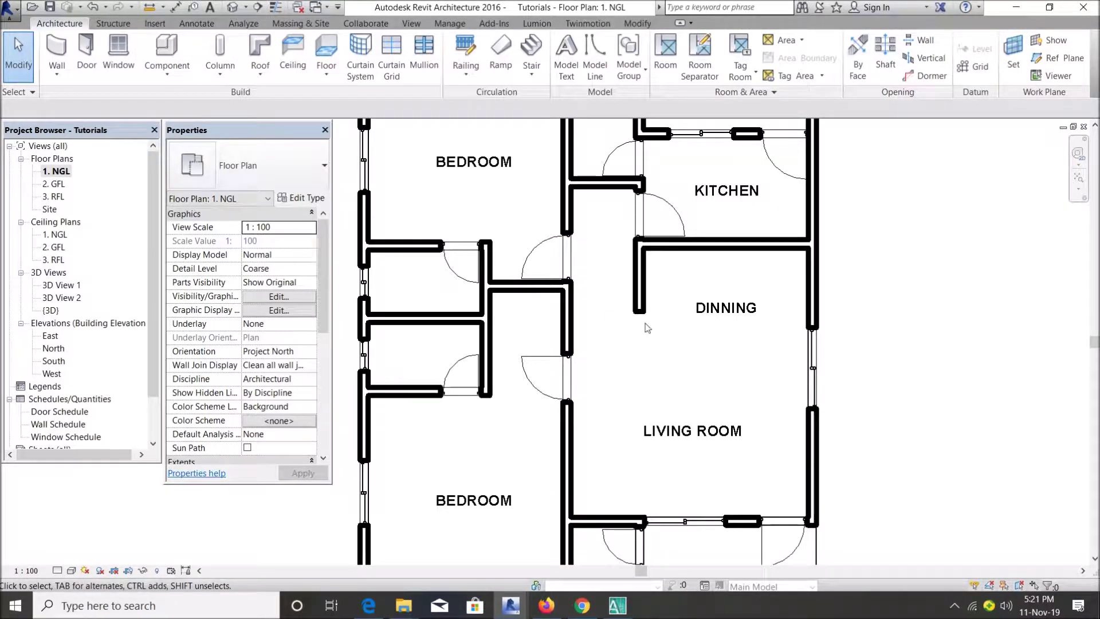
pyautogui.scroll(-1, 646, 328)
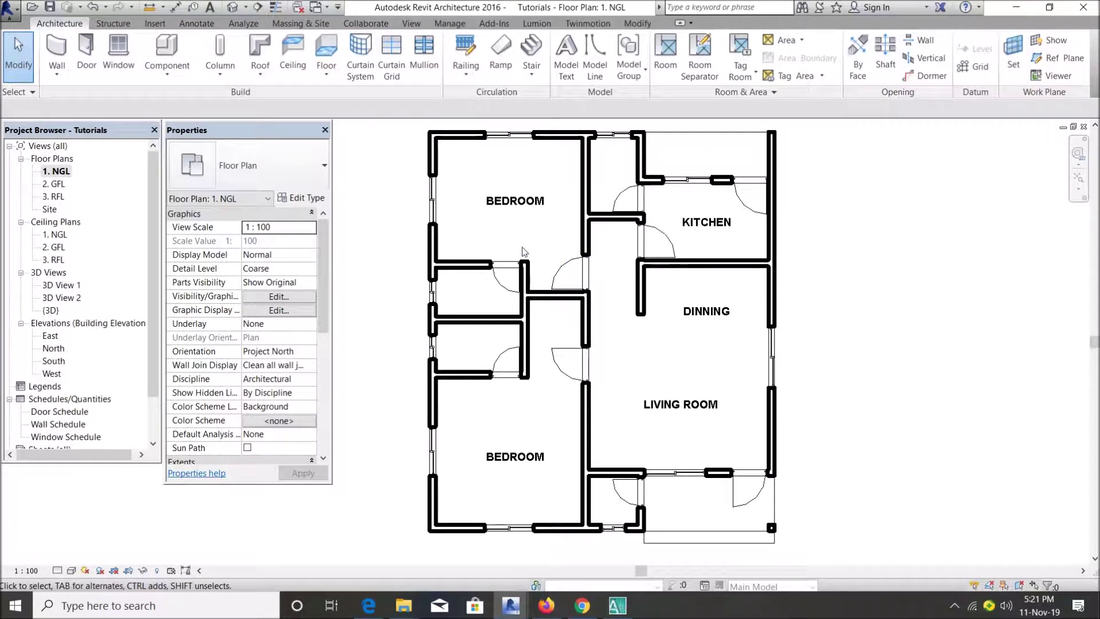
pyautogui.scroll(-2, 626, 319)
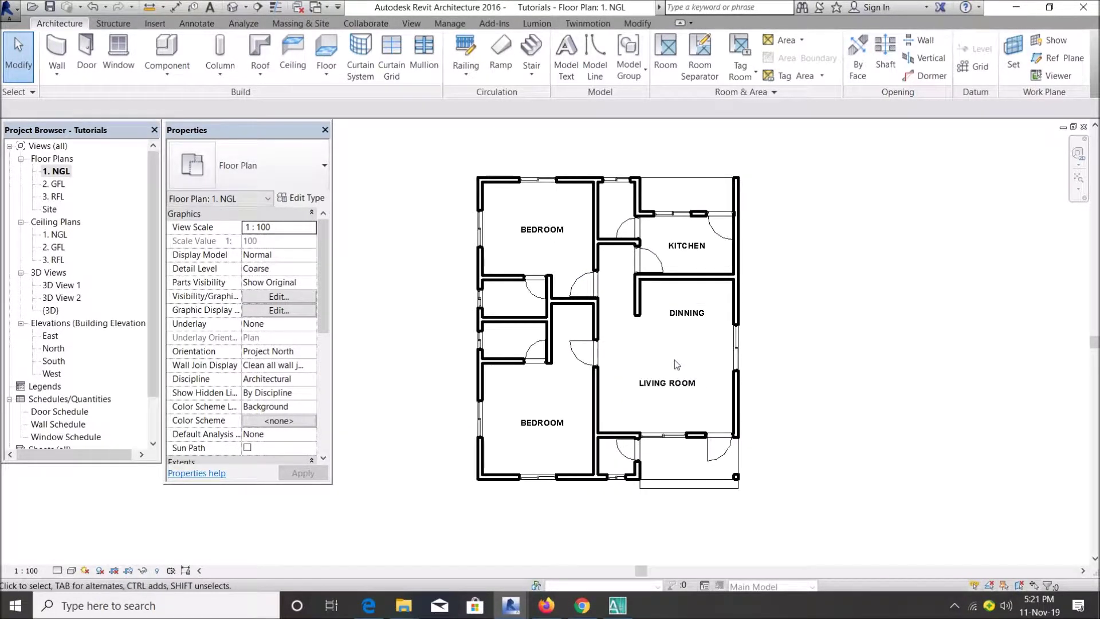
pyautogui.scroll(1, 674, 360)
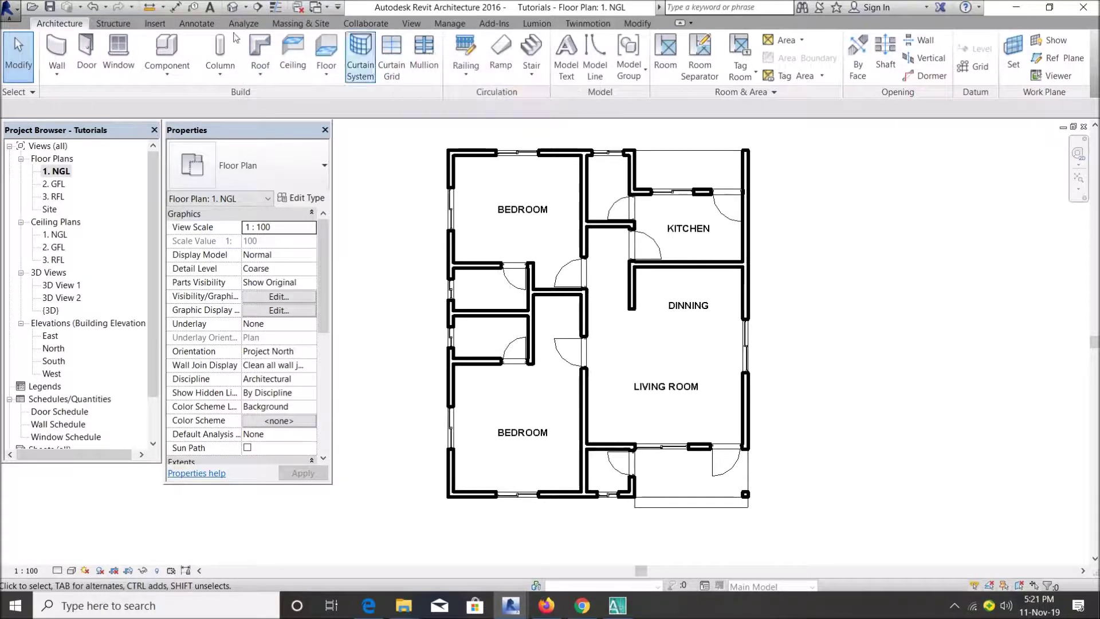
# Tag all untagged doors and windows in the current view with M_Door Tag and M_Window Tag, without leaders.
pyautogui.click(197, 23)
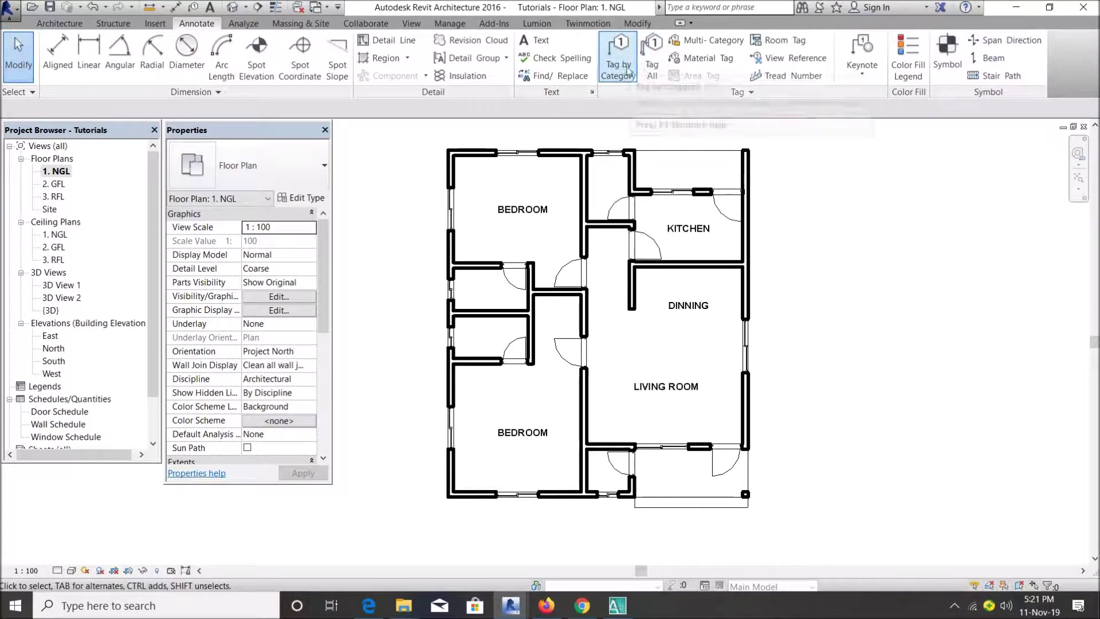
pyautogui.click(650, 70)
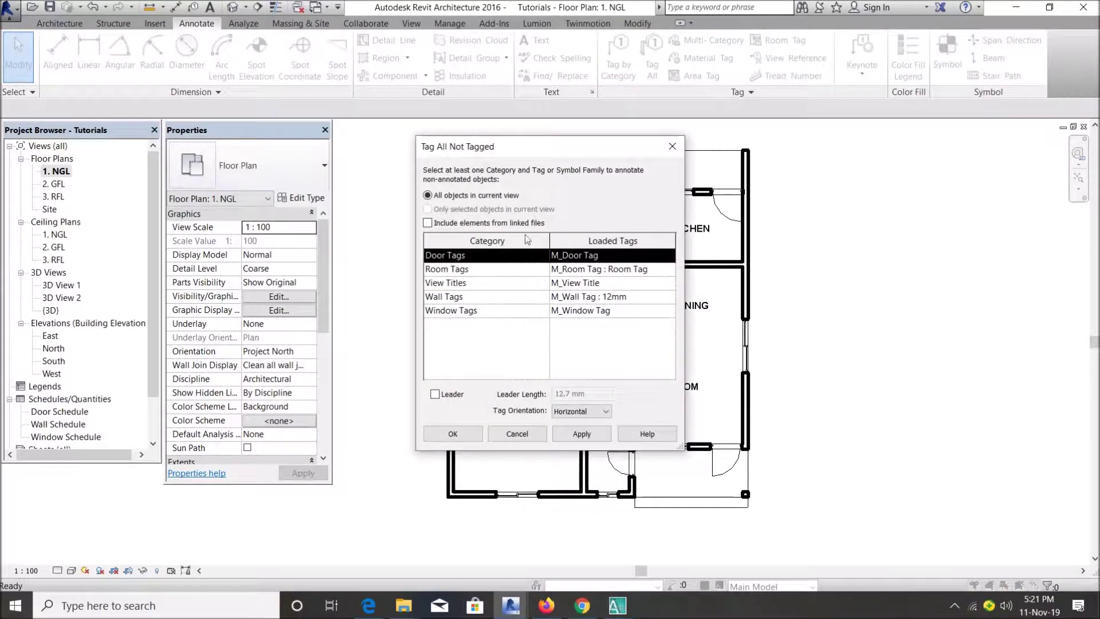
pyautogui.click(473, 259)
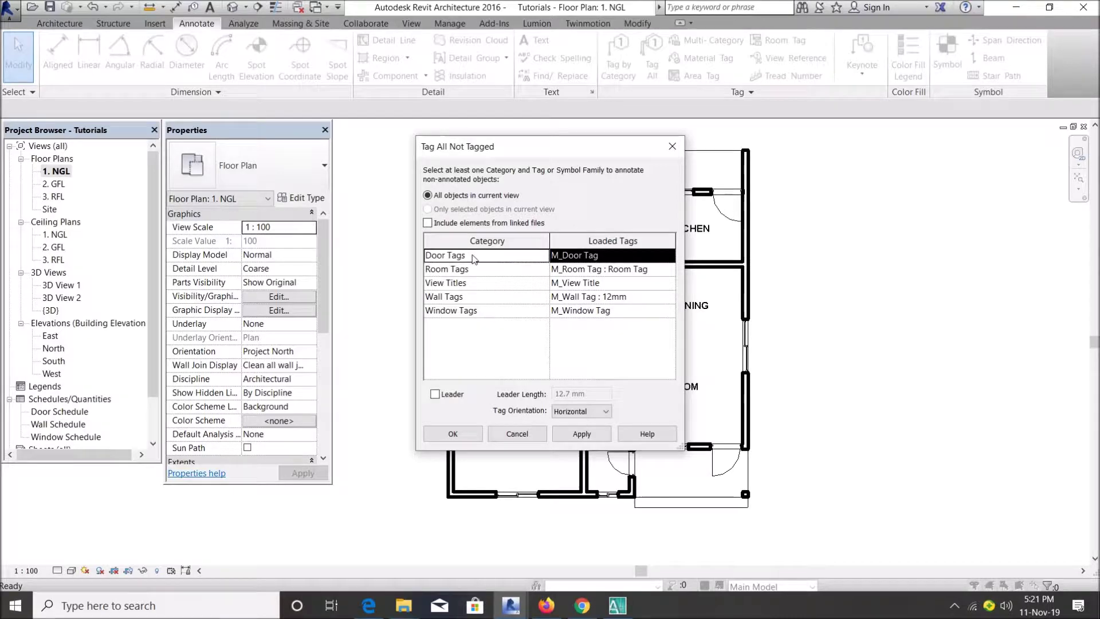
pyautogui.click(460, 311)
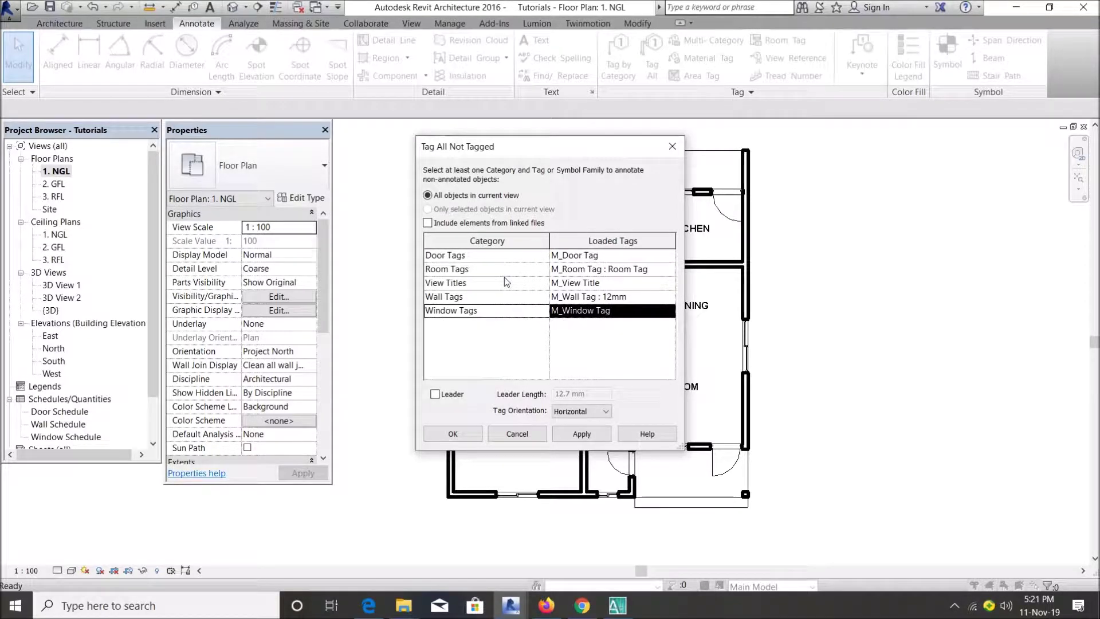
pyautogui.keyDown('ctrl'); pyautogui.click(479, 257); pyautogui.keyUp('ctrl')
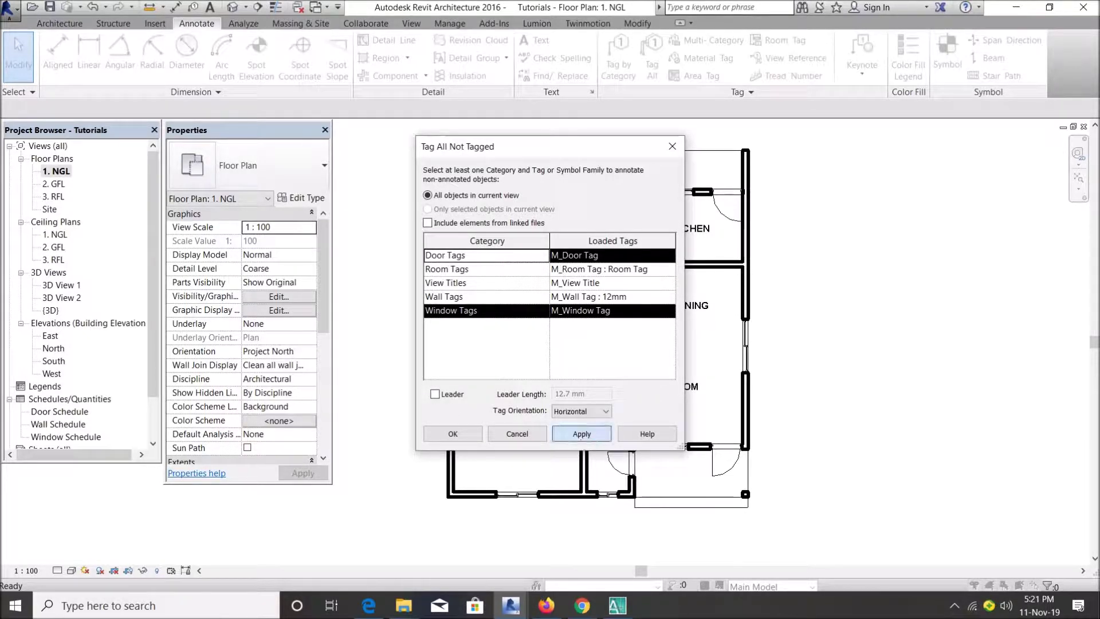
pyautogui.click(581, 434)
pyautogui.click(453, 434)
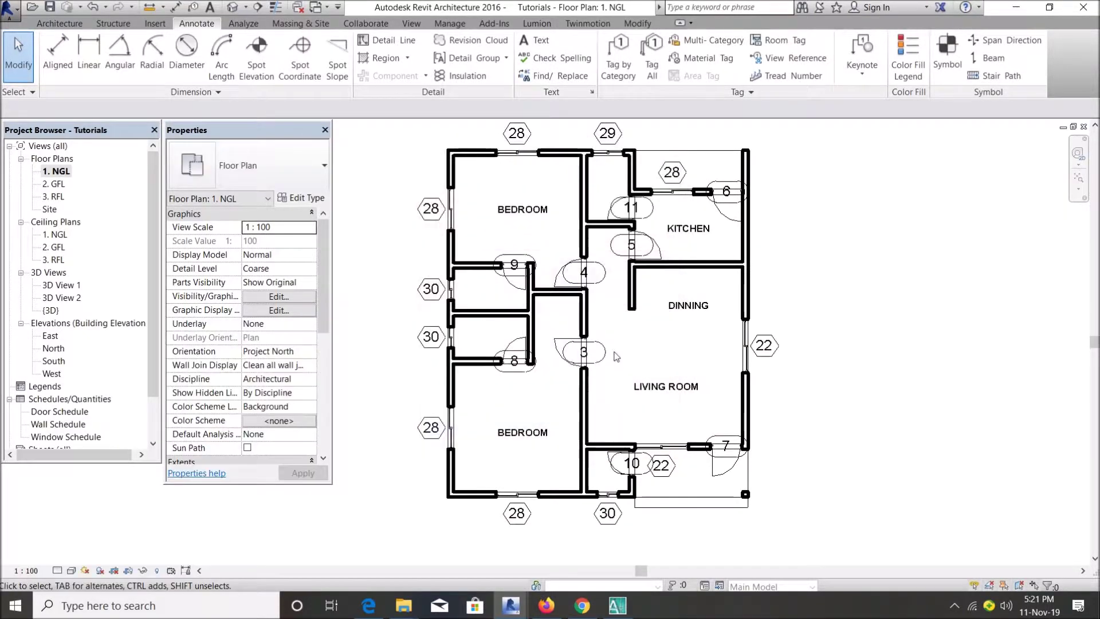
# Examine the size, shape and placement of the door and window tags around the floor plan.
pyautogui.scroll(-3, 612, 351)
pyautogui.scroll(3, 601, 261)
pyautogui.scroll(2, 524, 183)
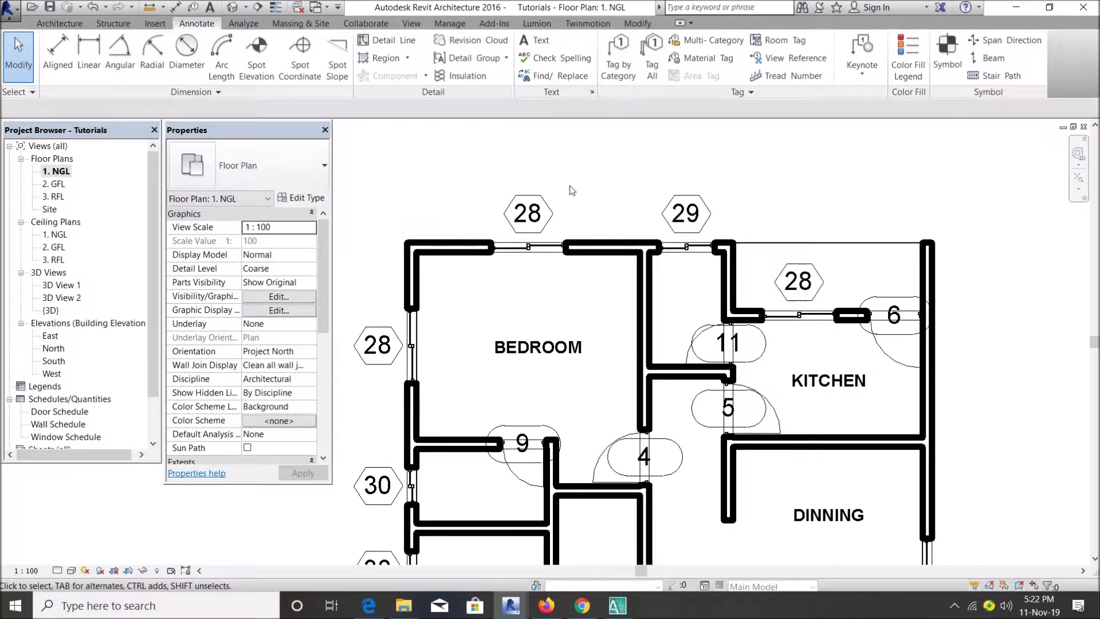
pyautogui.scroll(2, 538, 216)
pyautogui.scroll(-2, 595, 195)
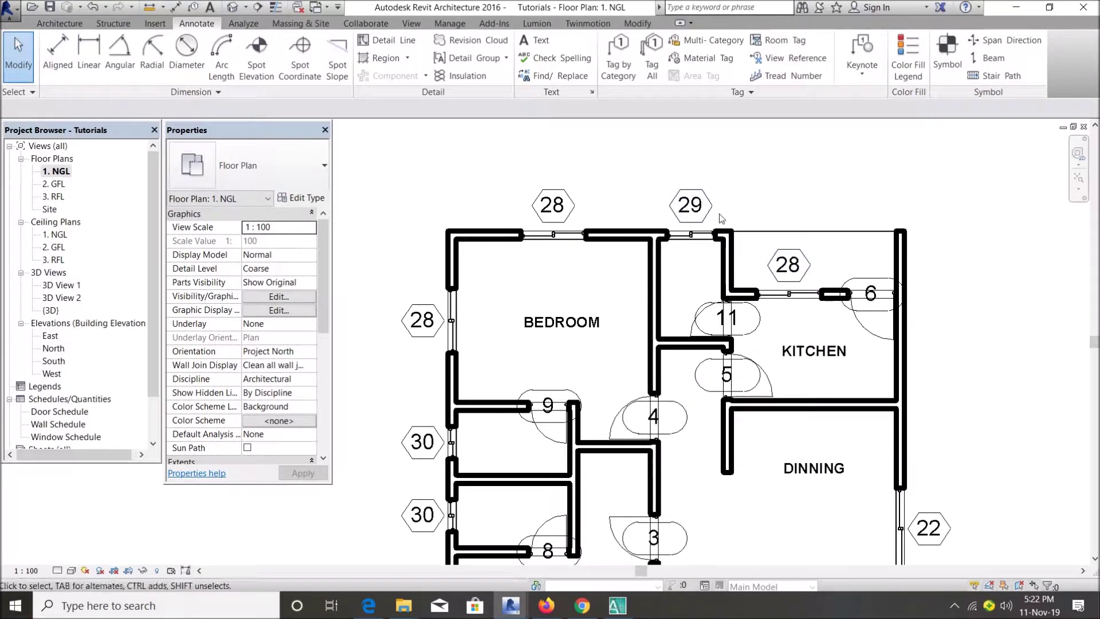
pyautogui.scroll(-3, 596, 196)
pyautogui.scroll(3, 867, 488)
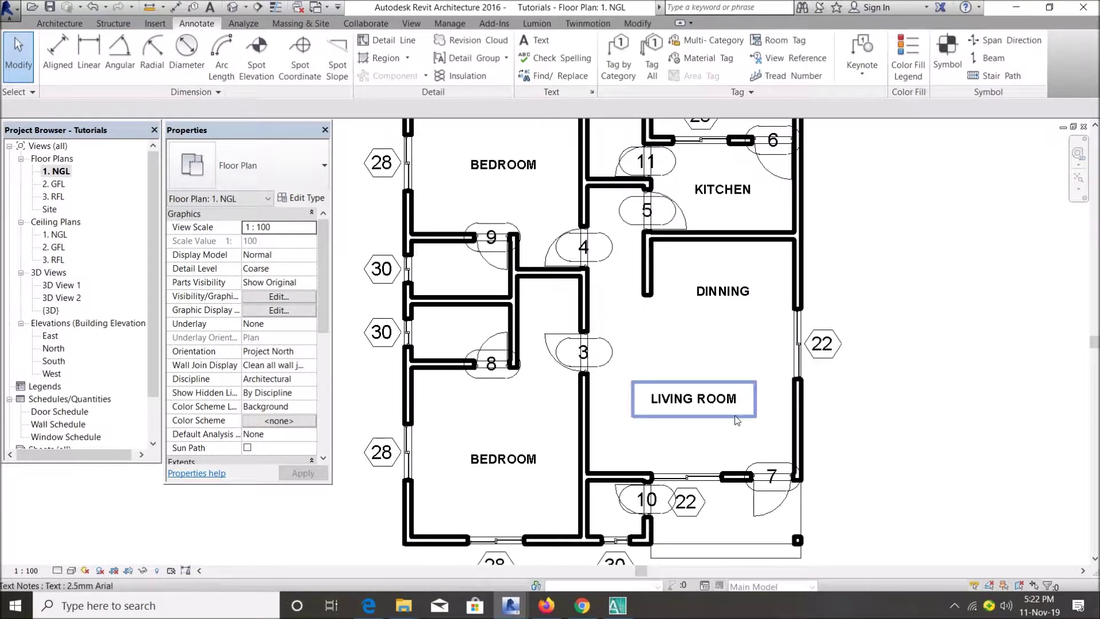
pyautogui.scroll(-3, 729, 411)
pyautogui.scroll(1, 576, 182)
pyautogui.scroll(1, 577, 185)
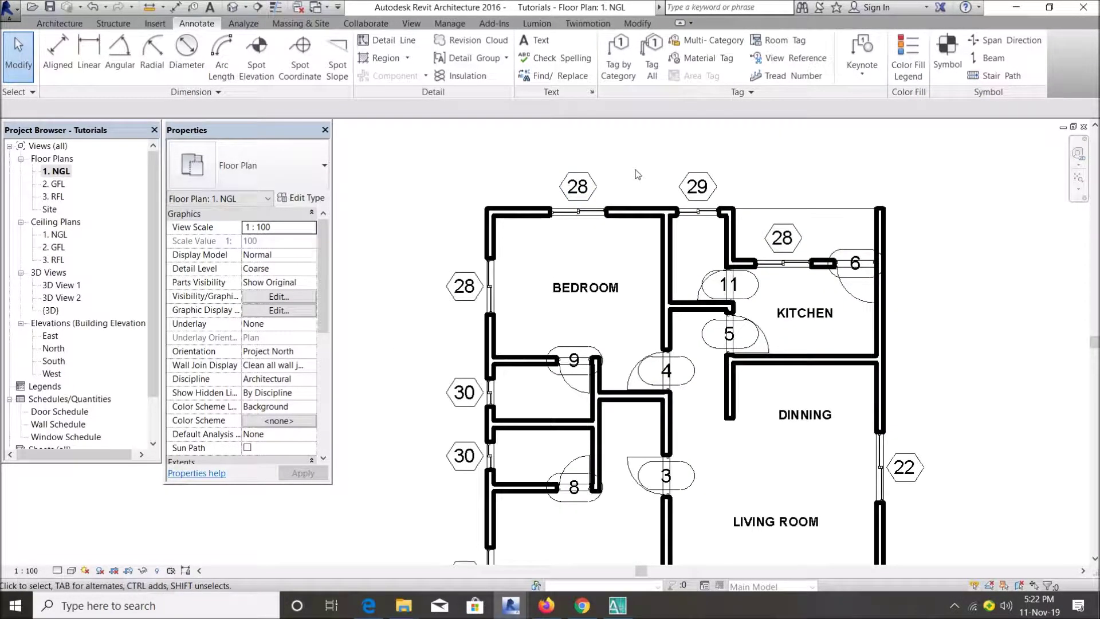
pyautogui.scroll(2, 637, 174)
pyautogui.scroll(-2, 639, 176)
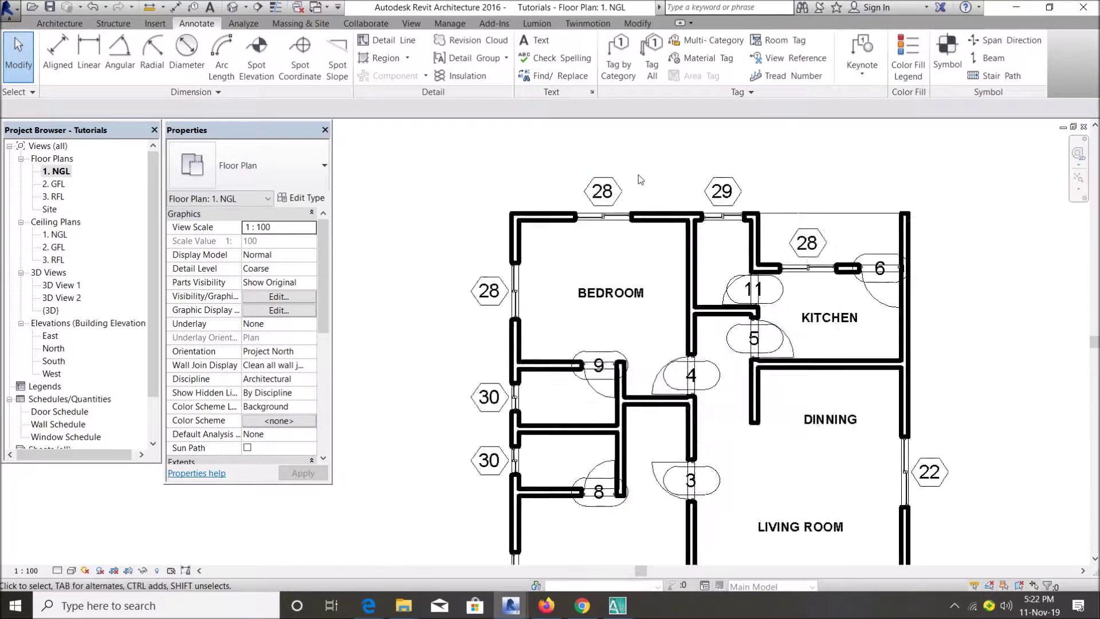
pyautogui.scroll(-2, 638, 174)
pyautogui.scroll(2, 745, 404)
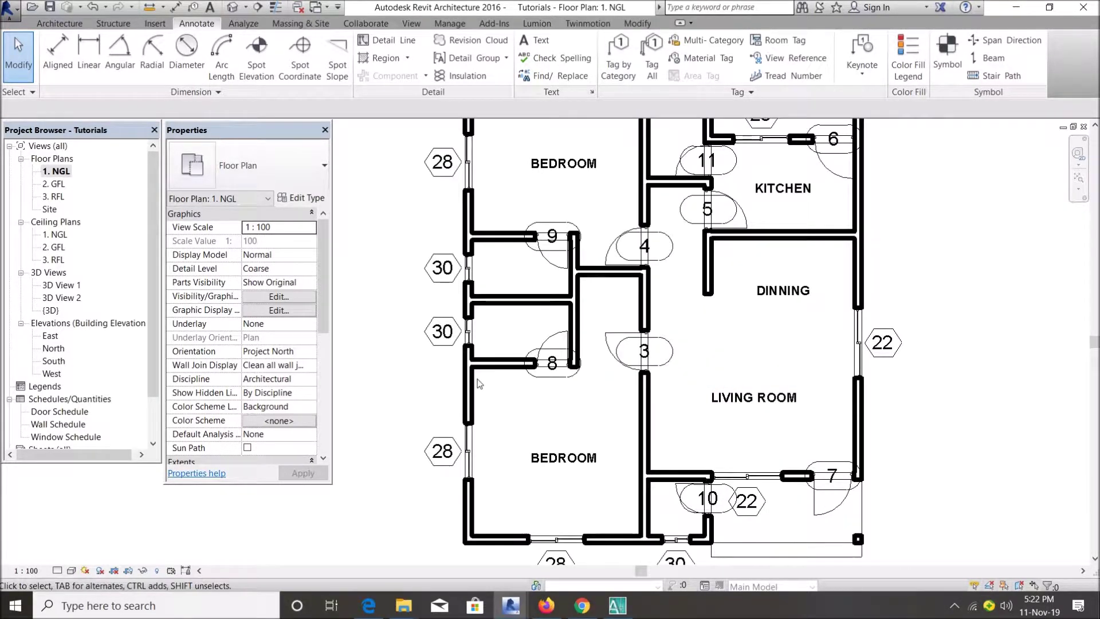
# Open the M_Window Tag family for editing, inspect its hexagonal shape, and load it back into the project, closing the family.
pyautogui.click(446, 348)
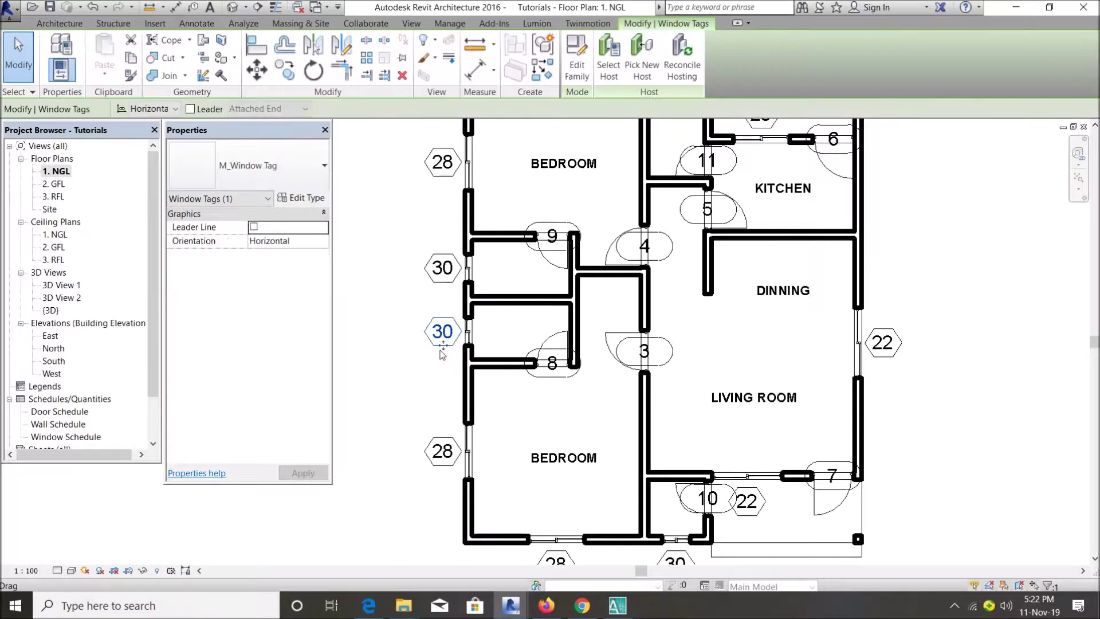
pyautogui.click(583, 72)
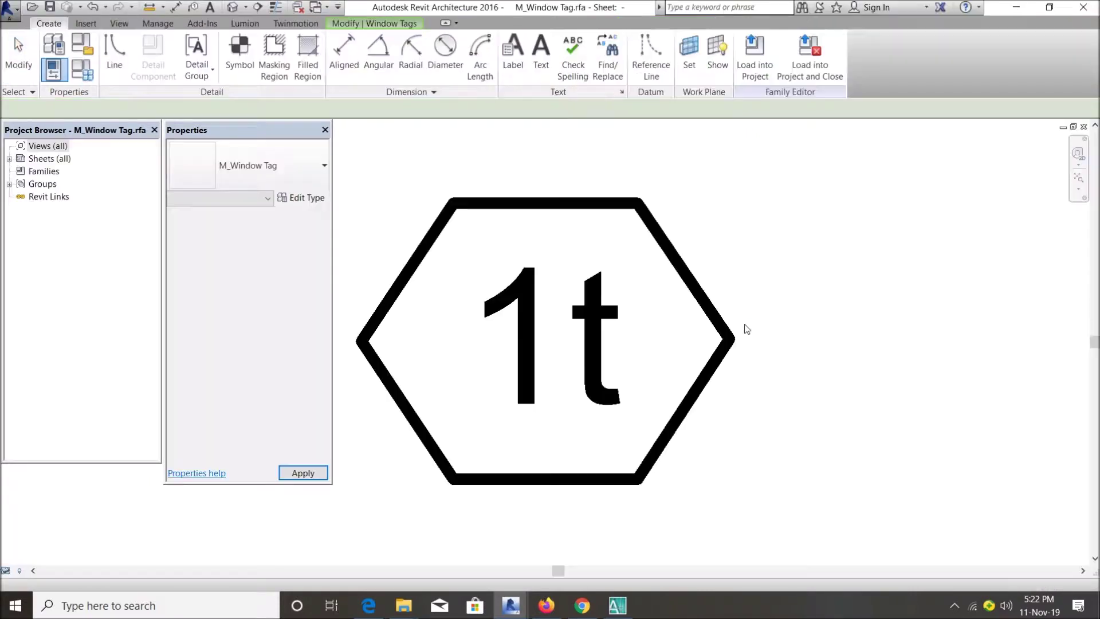
pyautogui.scroll(-3, 595, 304)
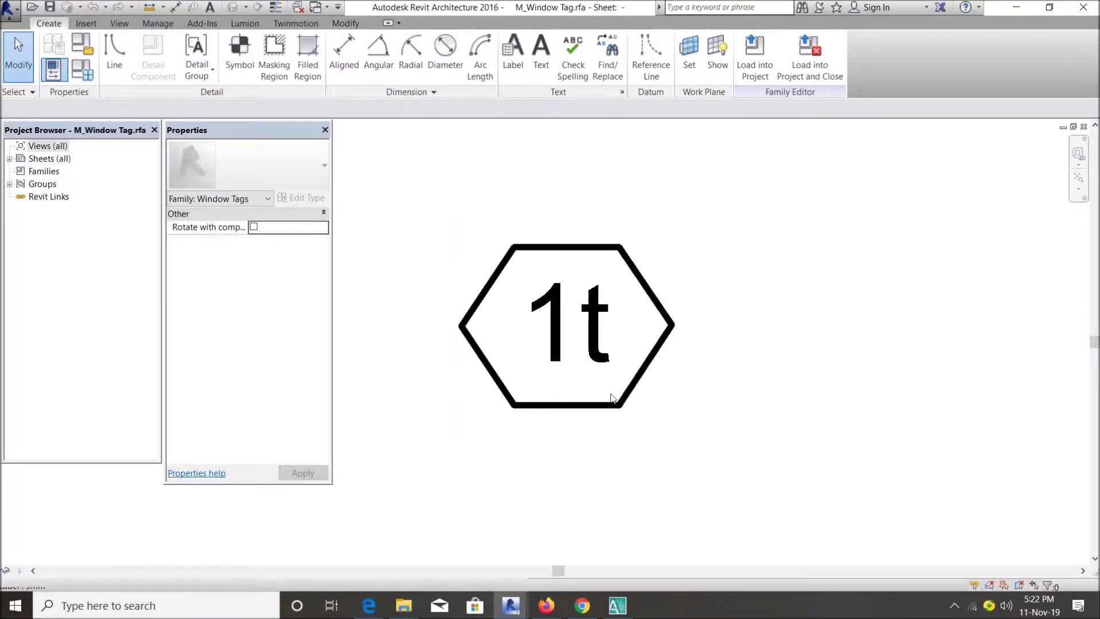
pyautogui.click(810, 57)
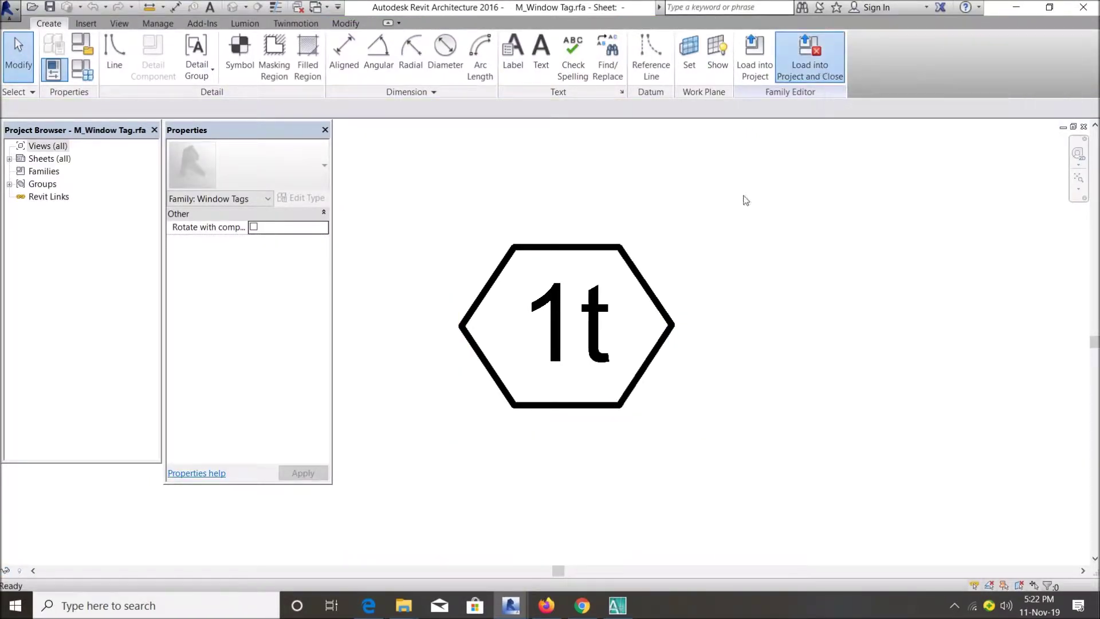
pyautogui.click(581, 312)
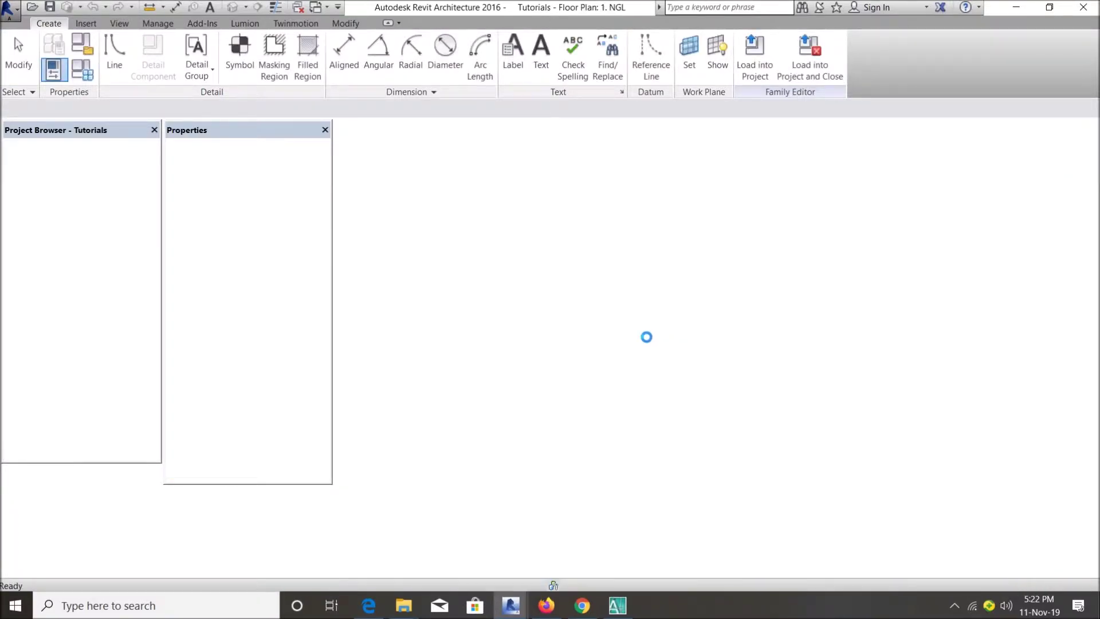
# Load the circular M_Window Tag family from the Annots folder through a bedroom window tag's type properties, overwriting the existing version.
pyautogui.scroll(-2, 601, 384)
pyautogui.scroll(1, 587, 196)
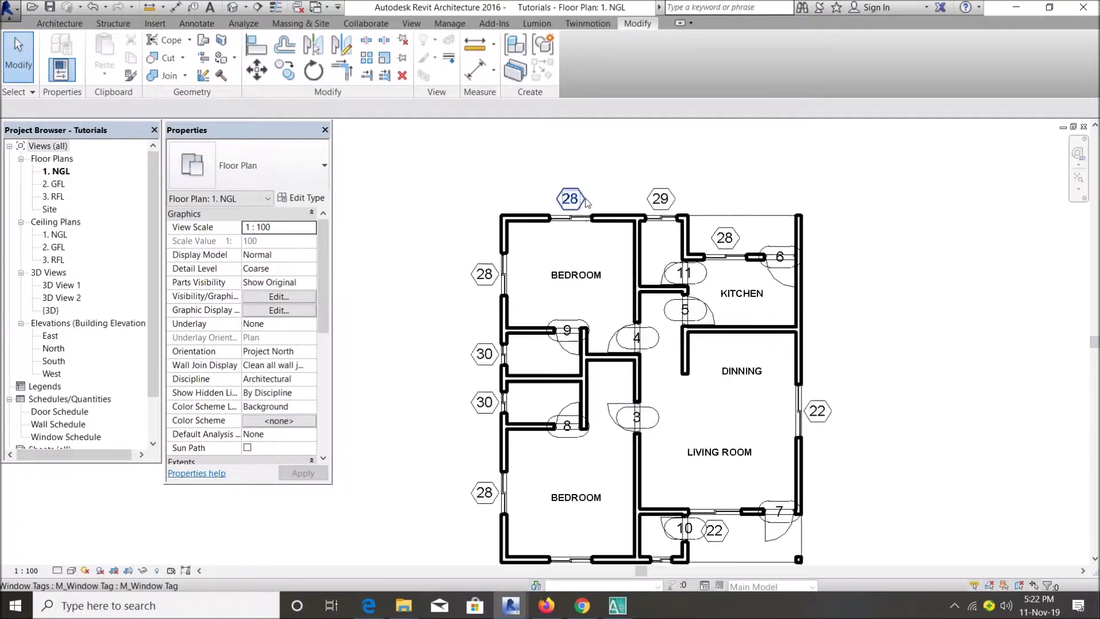
pyautogui.scroll(2, 503, 265)
pyautogui.click(465, 295)
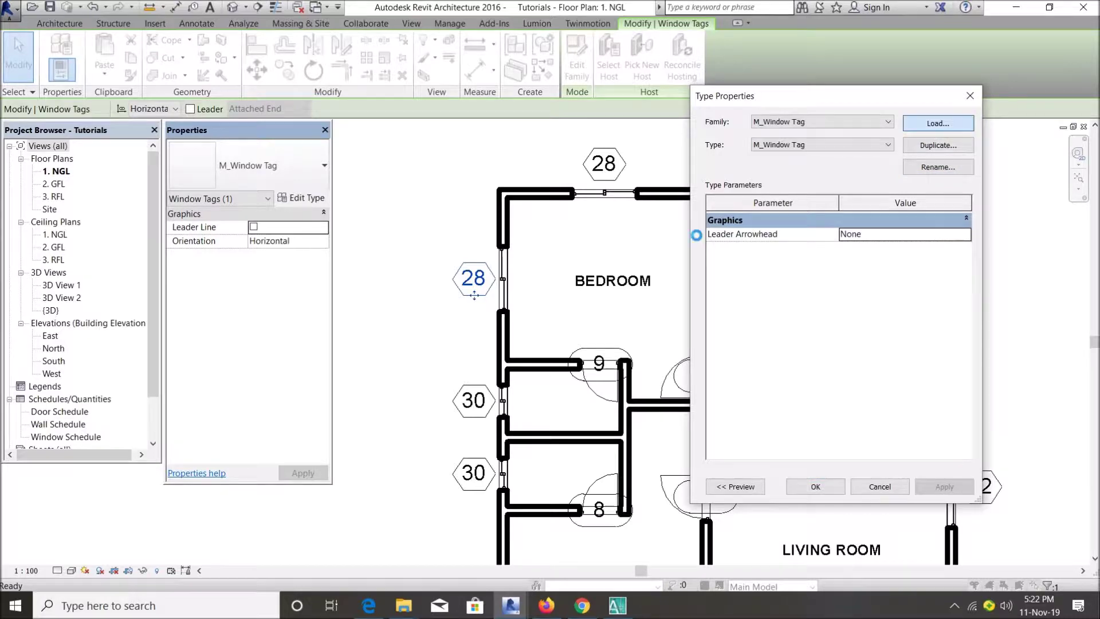
pyautogui.doubleClick(401, 170)
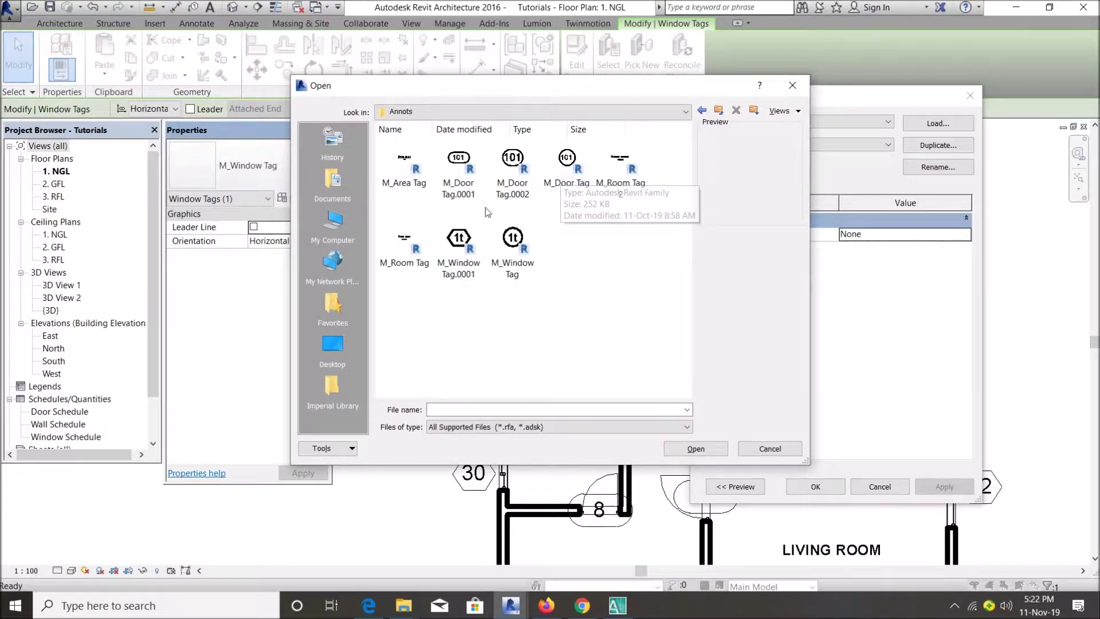
pyautogui.click(514, 248)
pyautogui.press('Return')
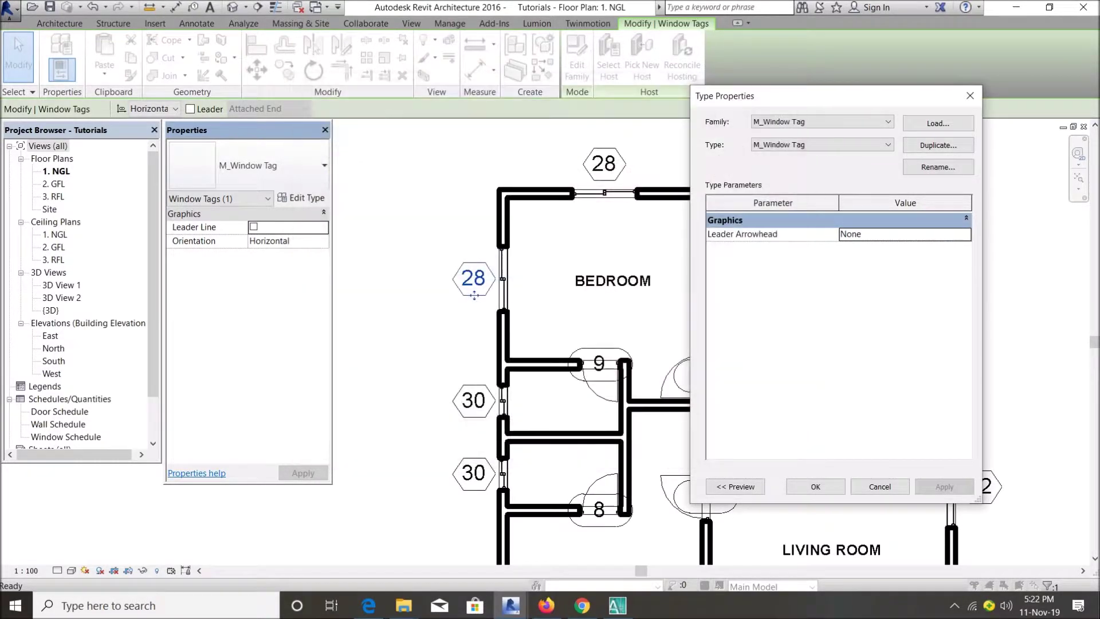
pyautogui.click(521, 261)
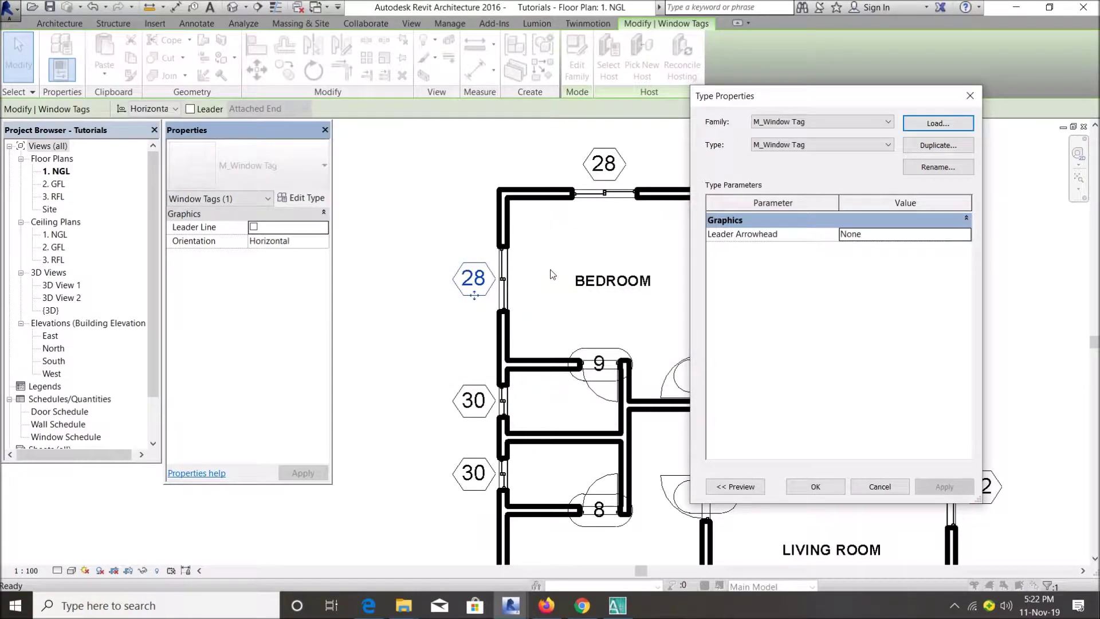
pyautogui.click(815, 486)
pyautogui.scroll(3, 595, 160)
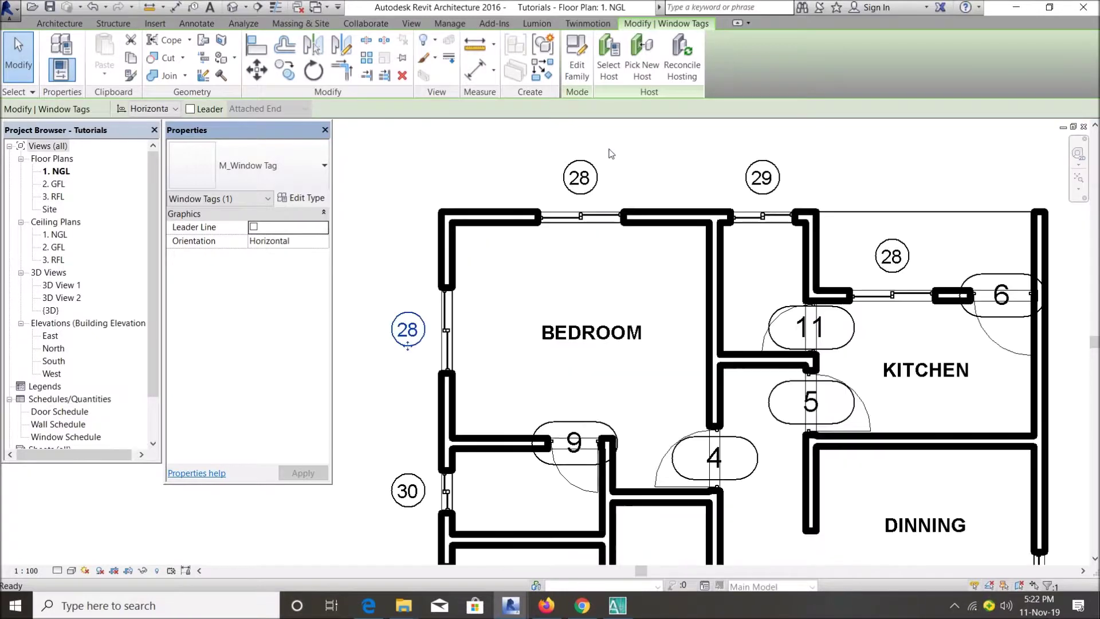
pyautogui.scroll(1, 611, 153)
pyautogui.scroll(-4, 459, 224)
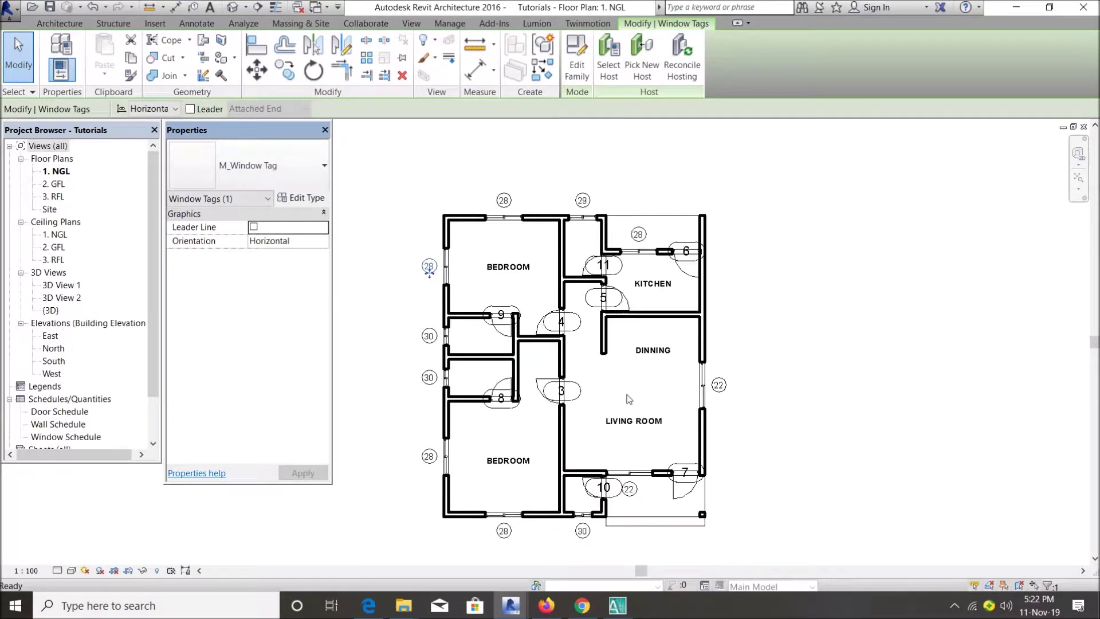
# Load M_Door Tag.0002 from the Annots folder through the type properties of door 3's tag and apply it to that tag.
pyautogui.scroll(3, 628, 395)
pyautogui.click(624, 387)
pyautogui.scroll(2, 499, 350)
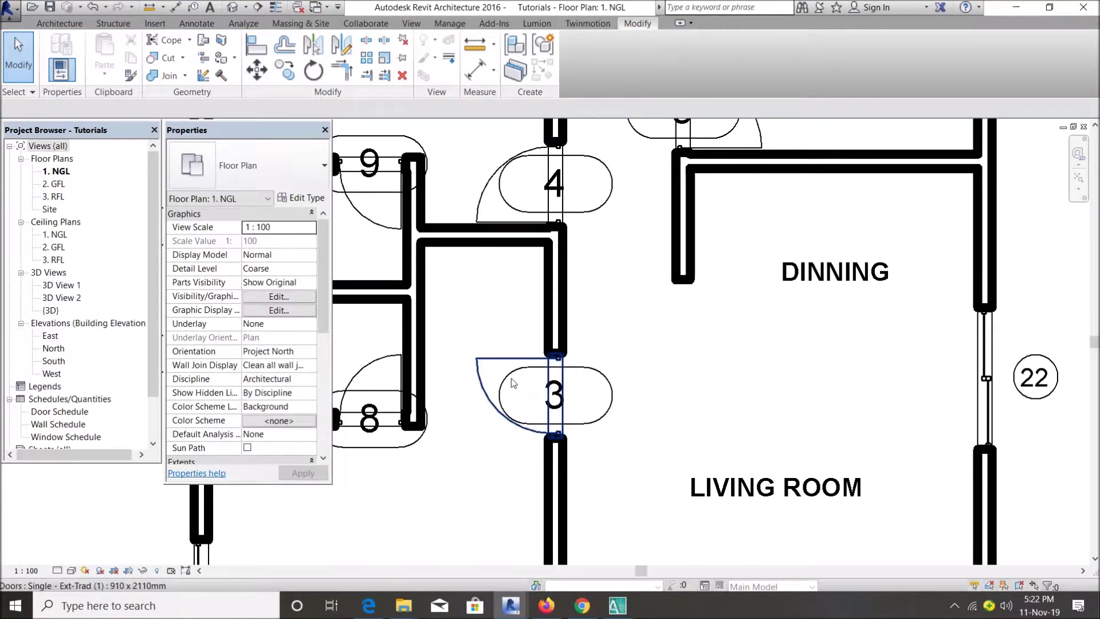
pyautogui.click(509, 378)
pyautogui.click(611, 395)
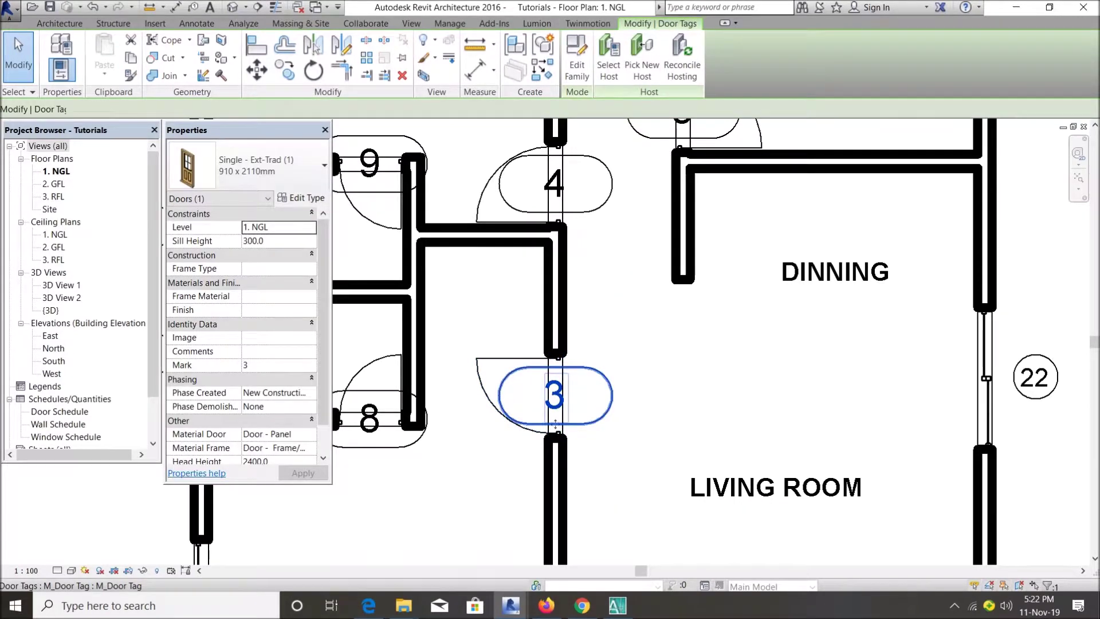
pyautogui.click(321, 200)
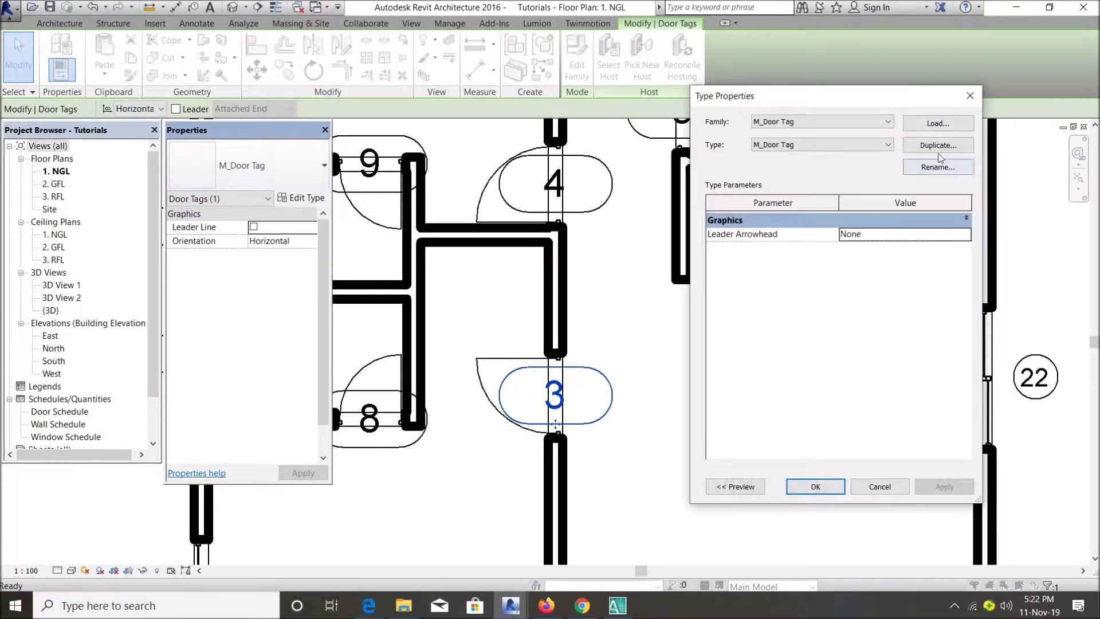
pyautogui.click(936, 124)
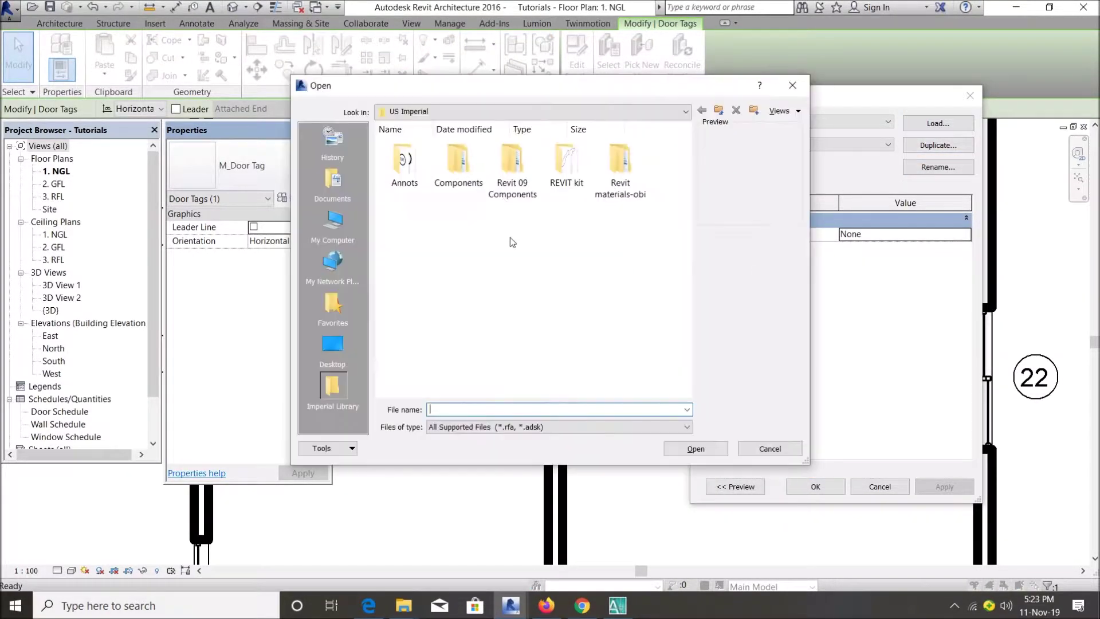
pyautogui.doubleClick(419, 175)
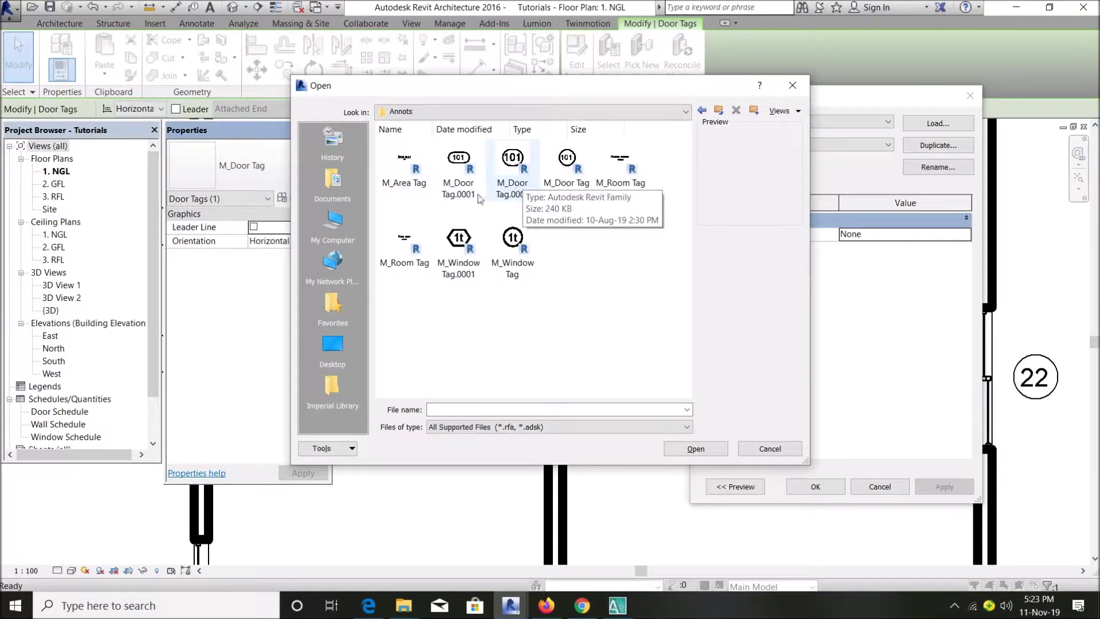
pyautogui.doubleClick(515, 177)
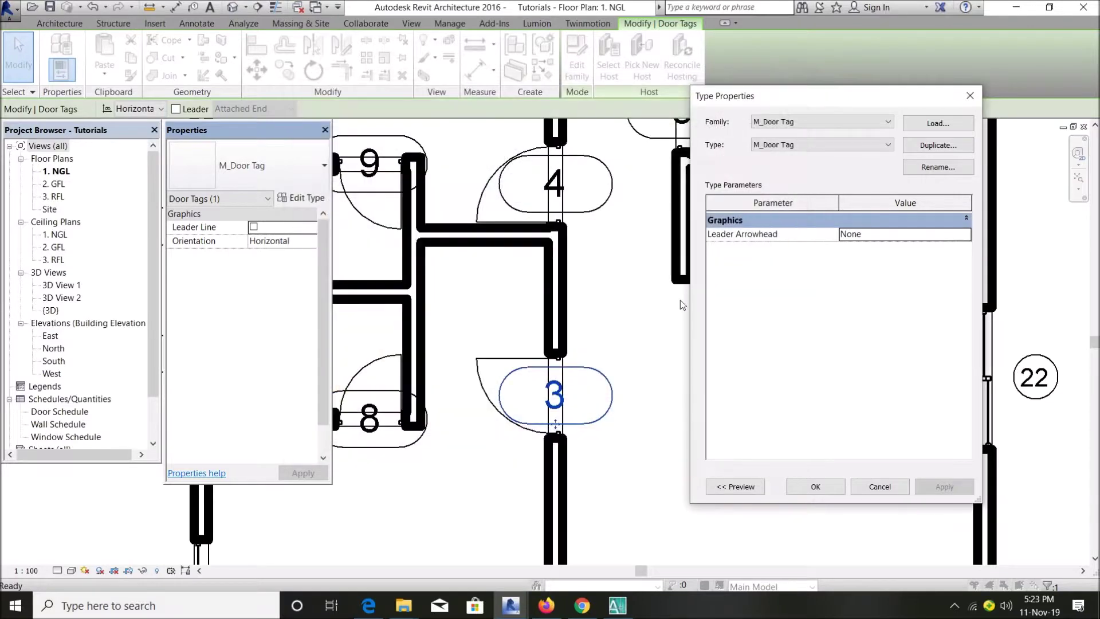
pyautogui.click(815, 486)
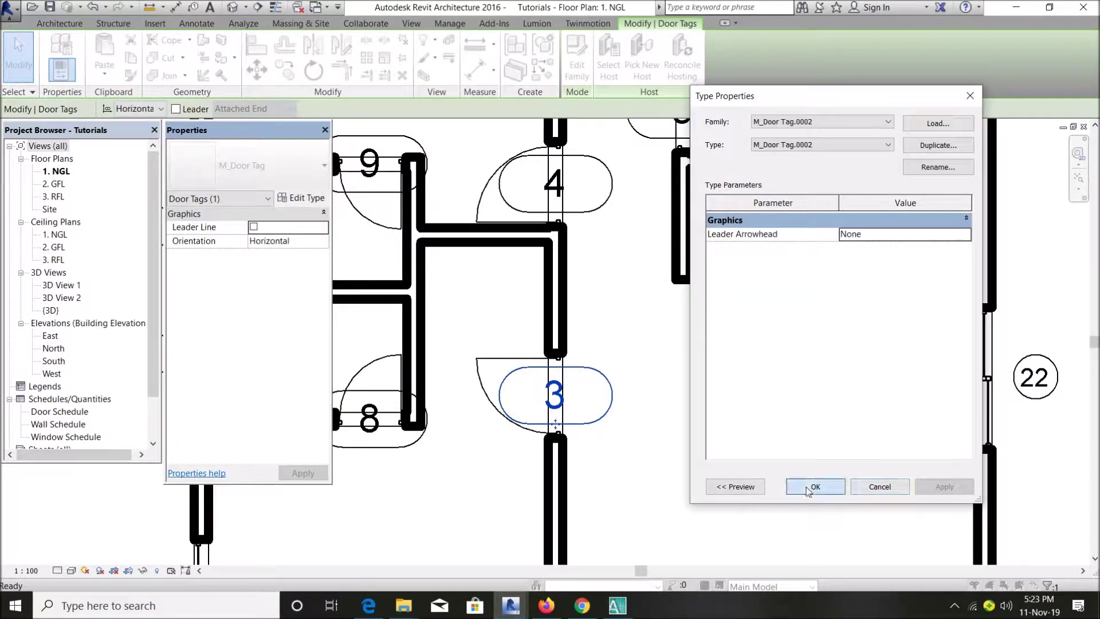
pyautogui.click(663, 320)
# Switch the remaining door tags, 4 through 11, to the M_Door Tag.0002 type together.
pyautogui.scroll(-4, 663, 321)
pyautogui.scroll(2, 720, 187)
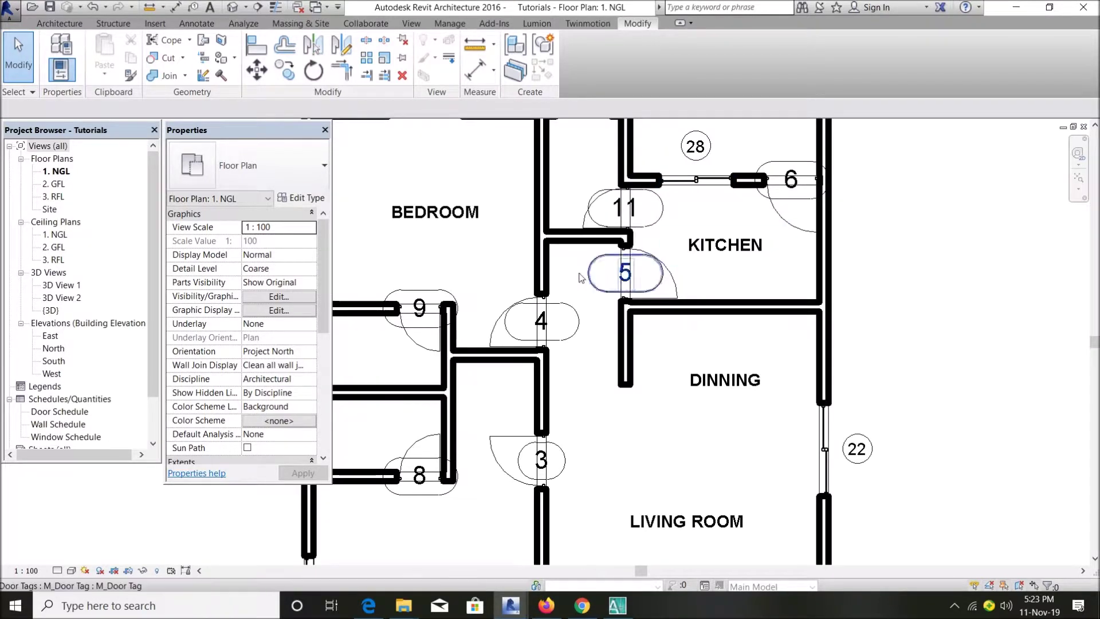
pyautogui.click(577, 323)
pyautogui.click(635, 274)
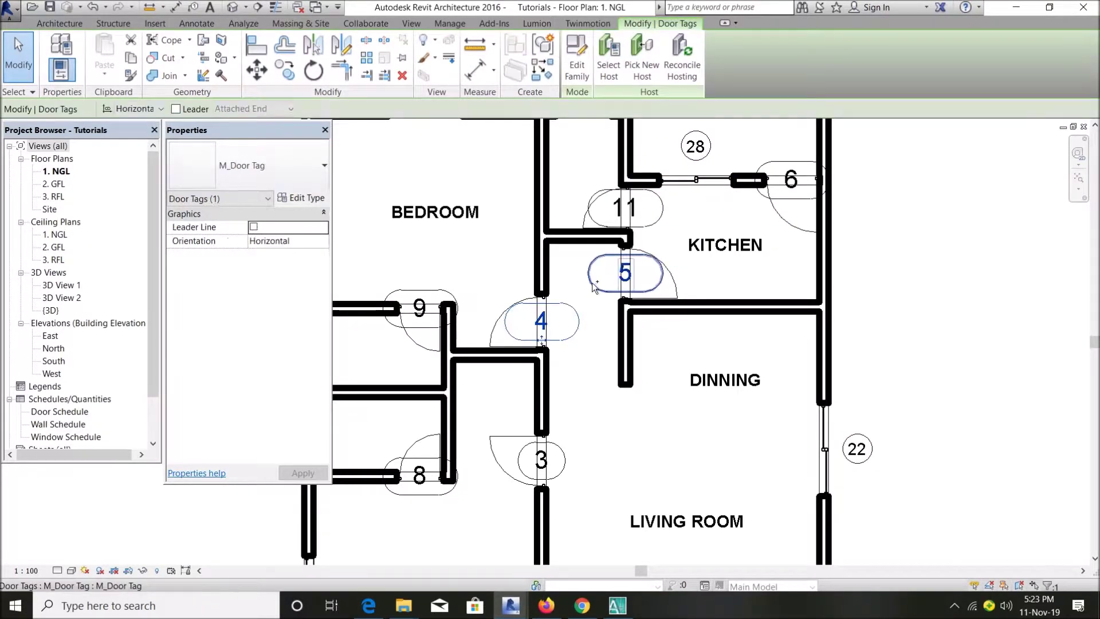
pyautogui.keyDown('ctrl'); pyautogui.click(654, 216); pyautogui.keyUp('ctrl')
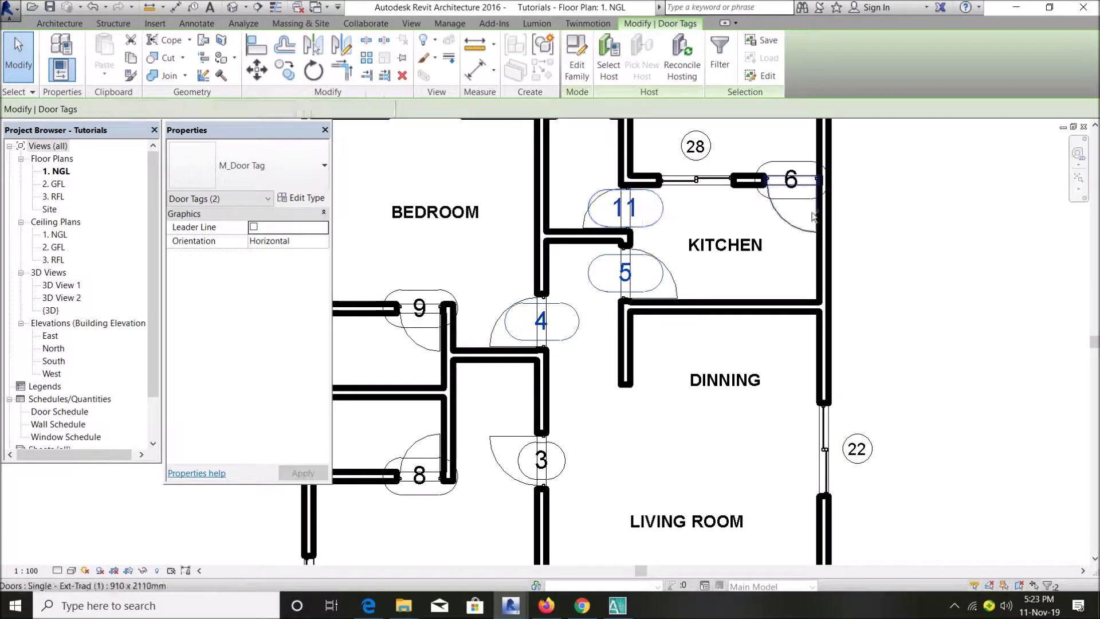
pyautogui.keyDown('ctrl'); pyautogui.click(790, 205); pyautogui.keyUp('ctrl')
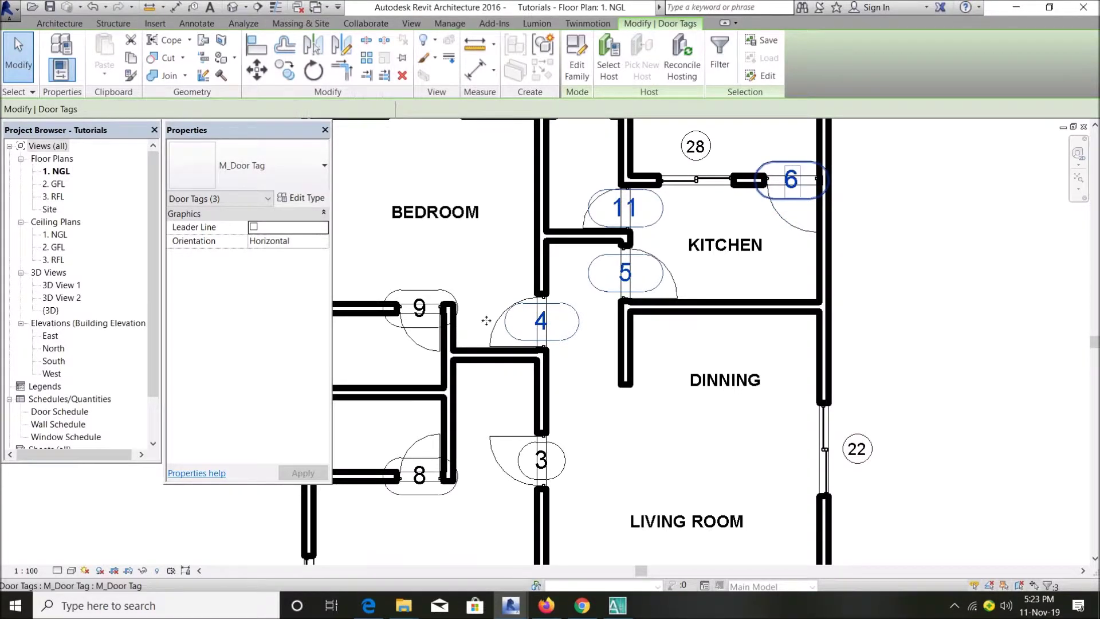
pyautogui.keyDown('ctrl'); pyautogui.click(433, 296); pyautogui.keyUp('ctrl')
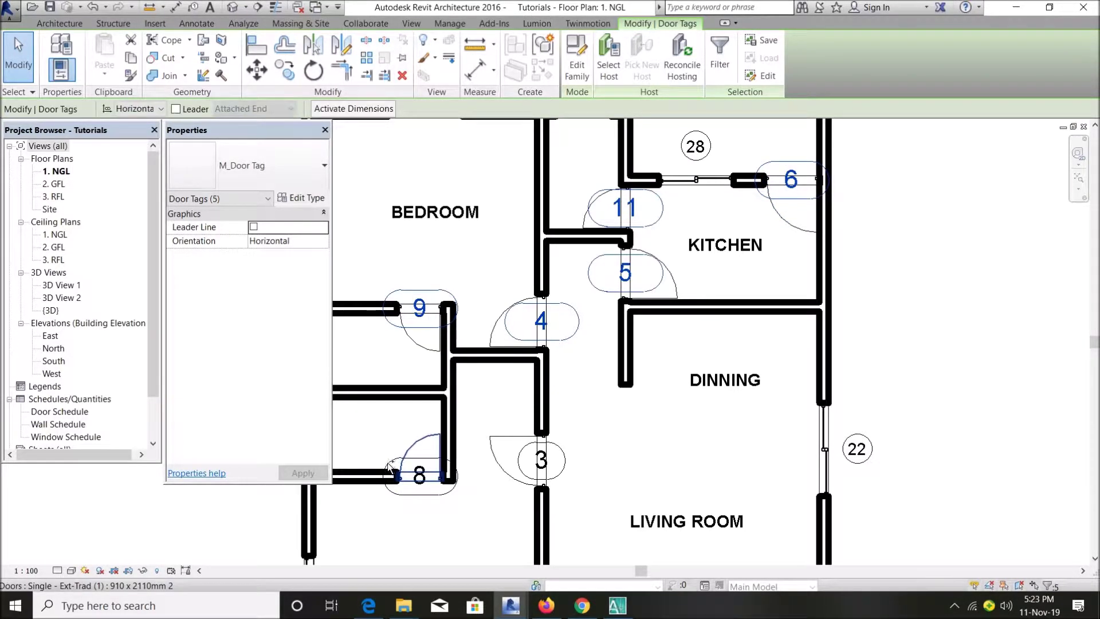
pyautogui.keyDown('ctrl'); pyautogui.click(404, 486); pyautogui.keyUp('ctrl')
pyautogui.scroll(-3, 598, 239)
pyautogui.scroll(5, 607, 490)
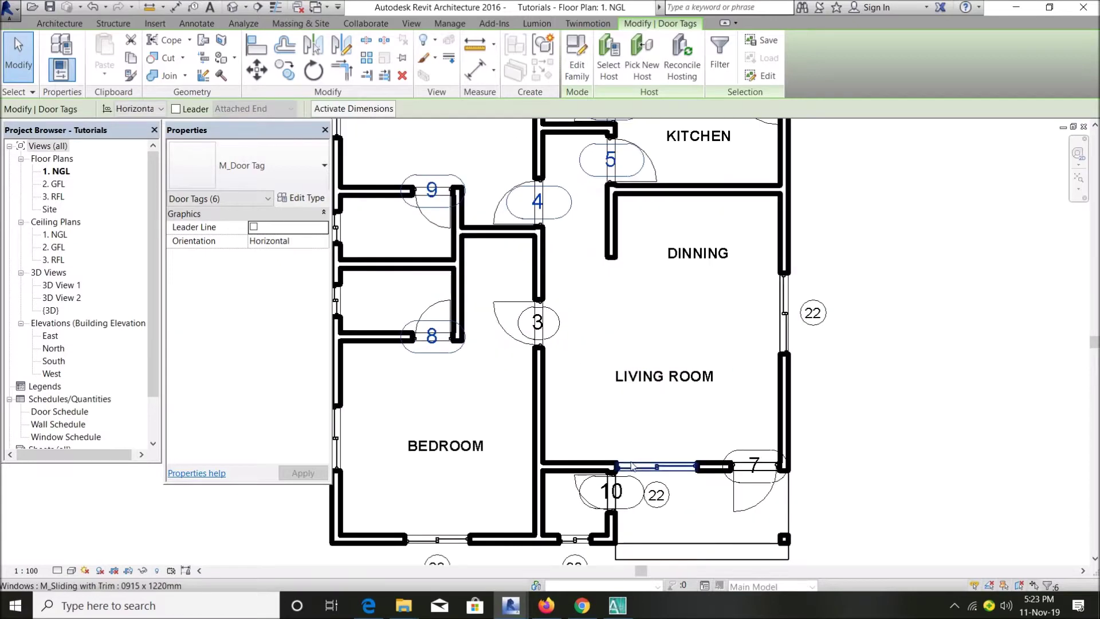
pyautogui.keyDown('ctrl'); pyautogui.click(638, 541); pyautogui.keyUp('ctrl')
pyautogui.keyDown('ctrl'); pyautogui.click(847, 469); pyautogui.keyUp('ctrl')
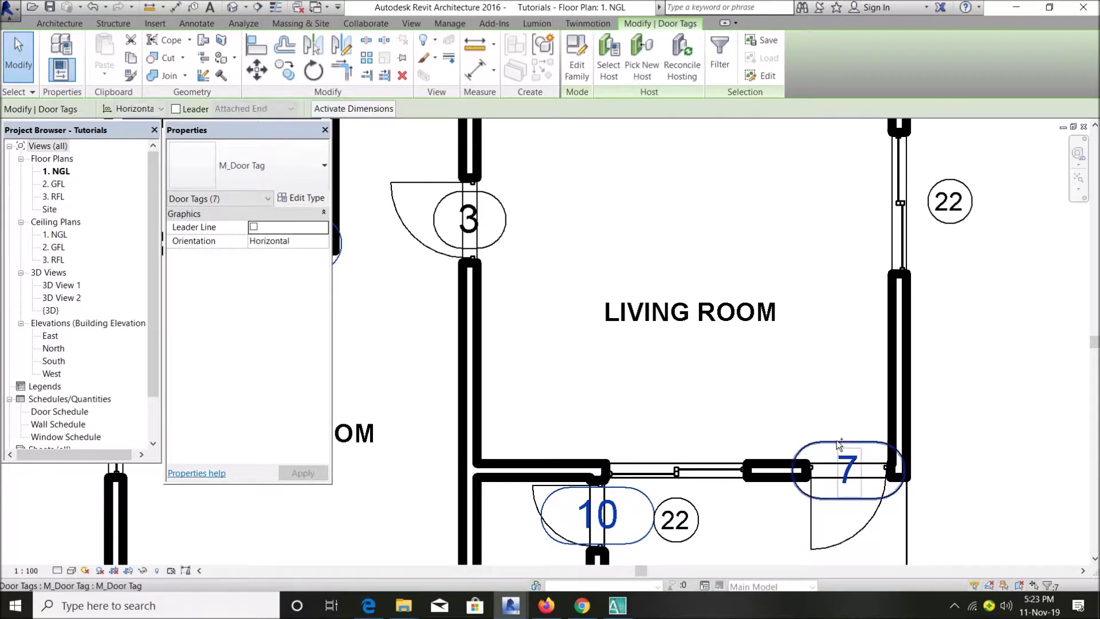
pyautogui.click(296, 197)
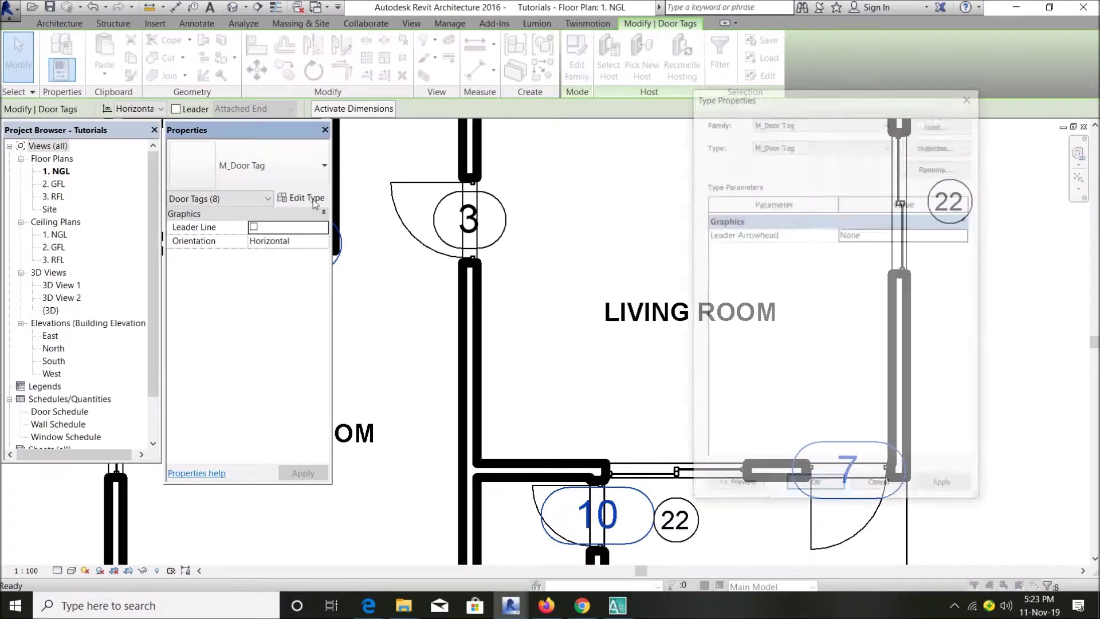
pyautogui.press('Escape')
pyautogui.click(274, 171)
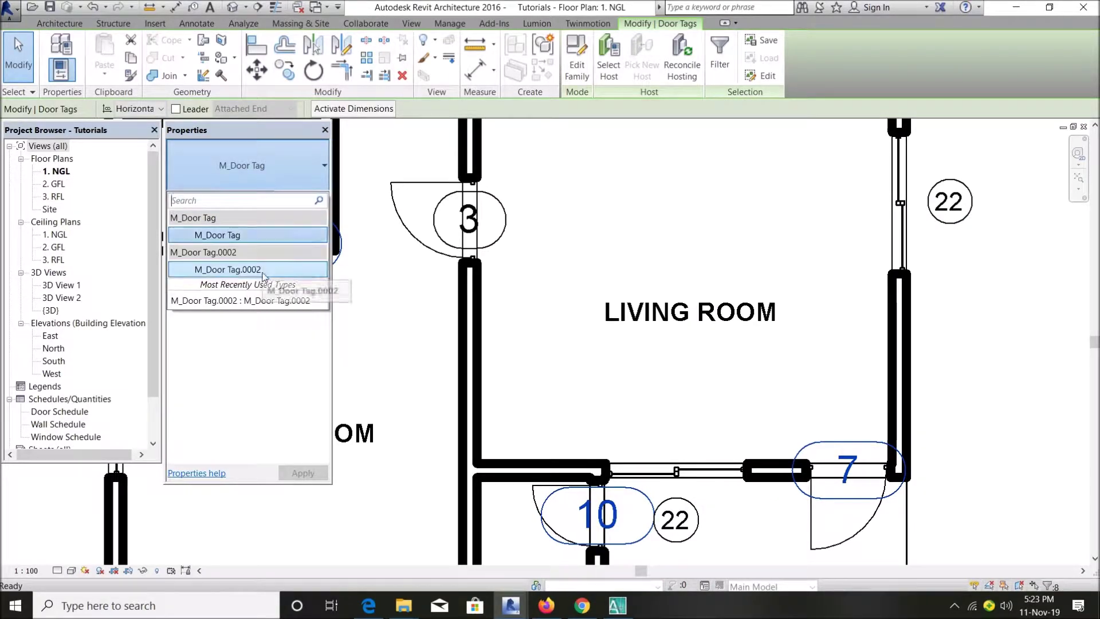
pyautogui.click(258, 270)
pyautogui.scroll(-5, 603, 243)
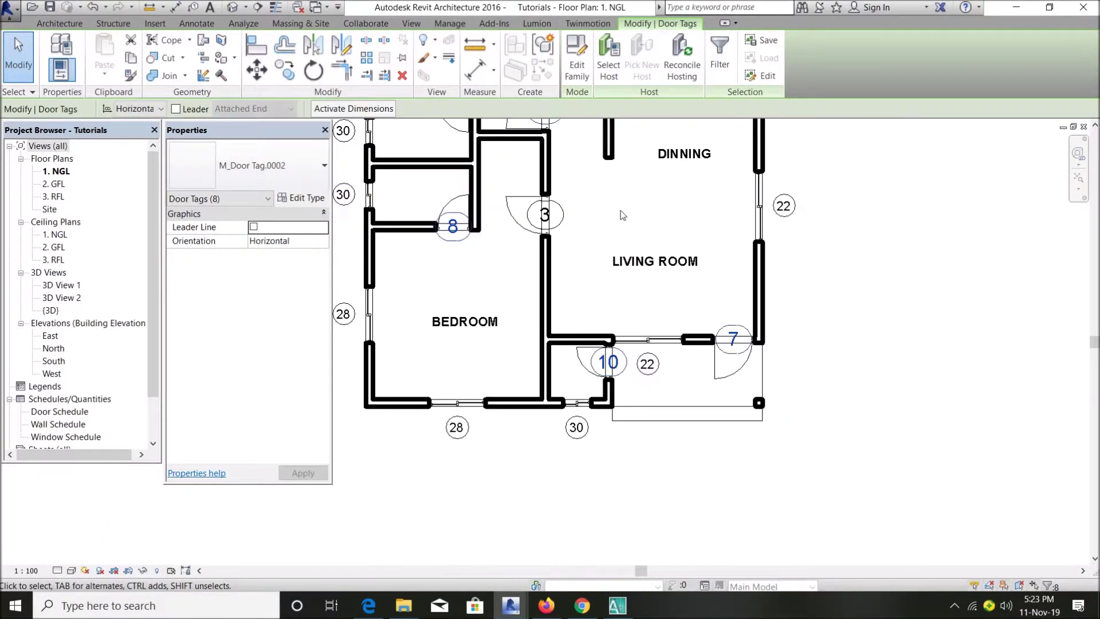
pyautogui.scroll(3, 645, 173)
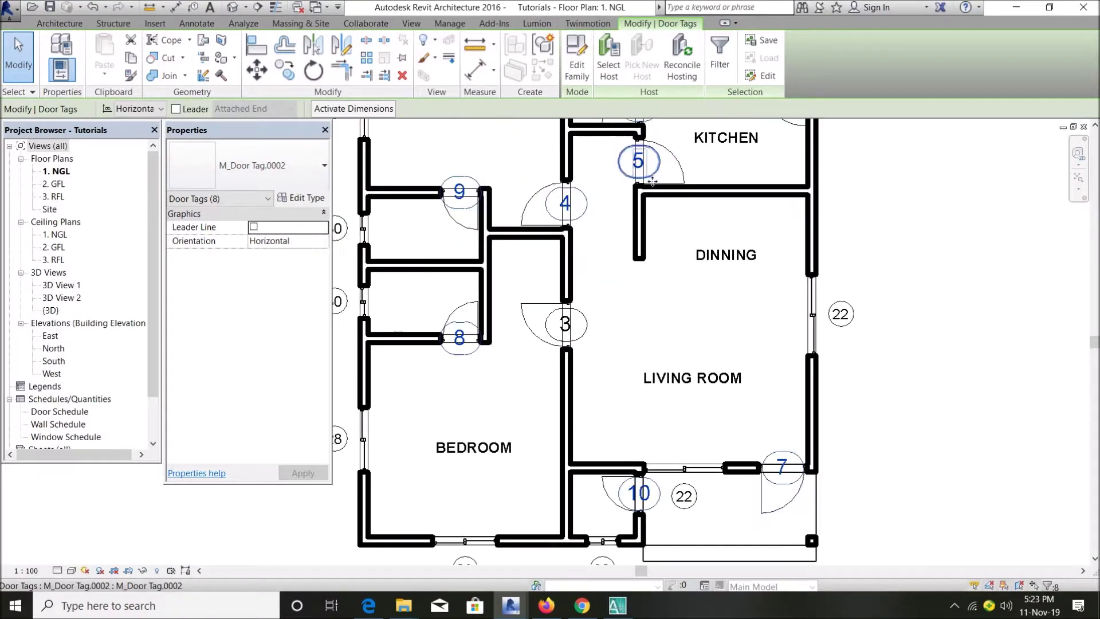
pyautogui.click(674, 345)
# Examine the shape and numbering of the door and window tags across the whole floor plan.
pyautogui.scroll(-4, 673, 345)
pyautogui.scroll(2, 577, 223)
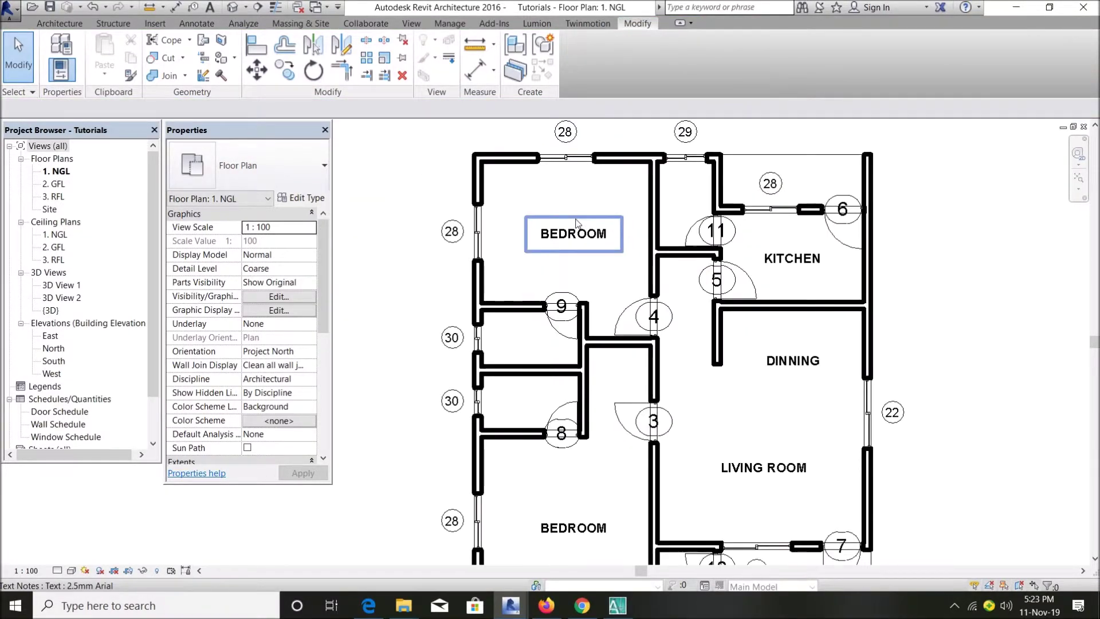
pyautogui.scroll(-2, 661, 406)
pyautogui.scroll(3, 710, 435)
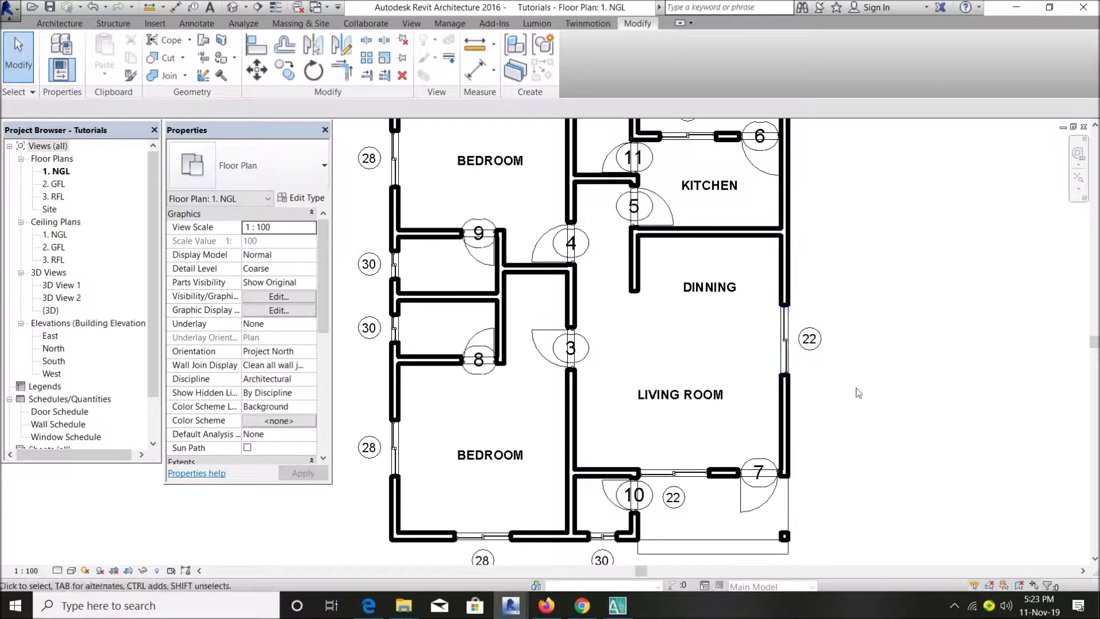
pyautogui.scroll(-3, 704, 344)
pyautogui.scroll(3, 550, 247)
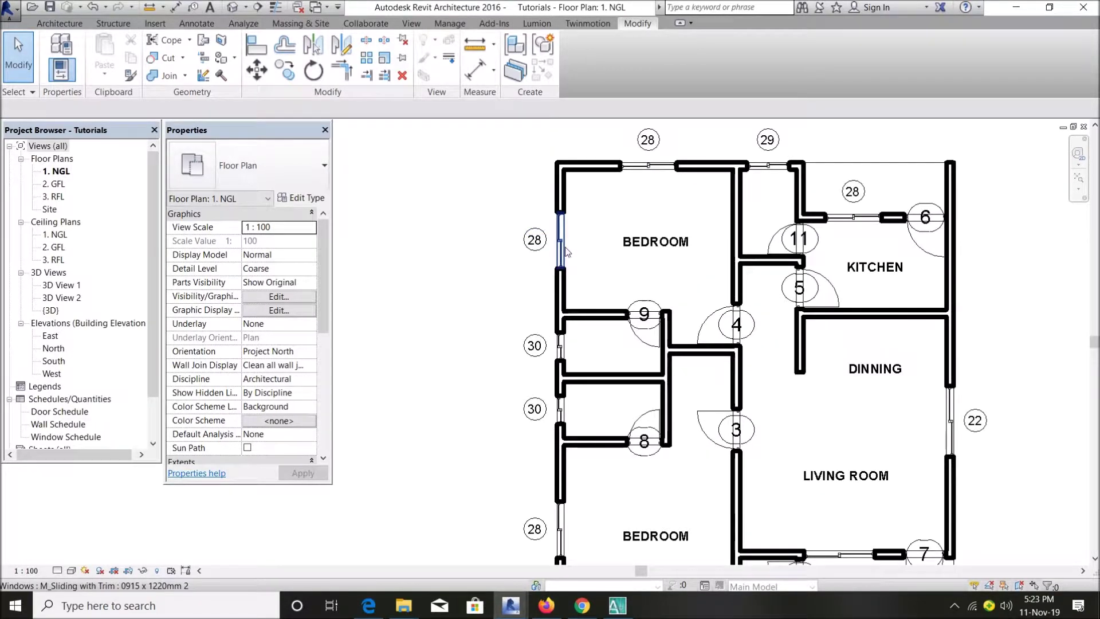
pyautogui.scroll(-2, 535, 232)
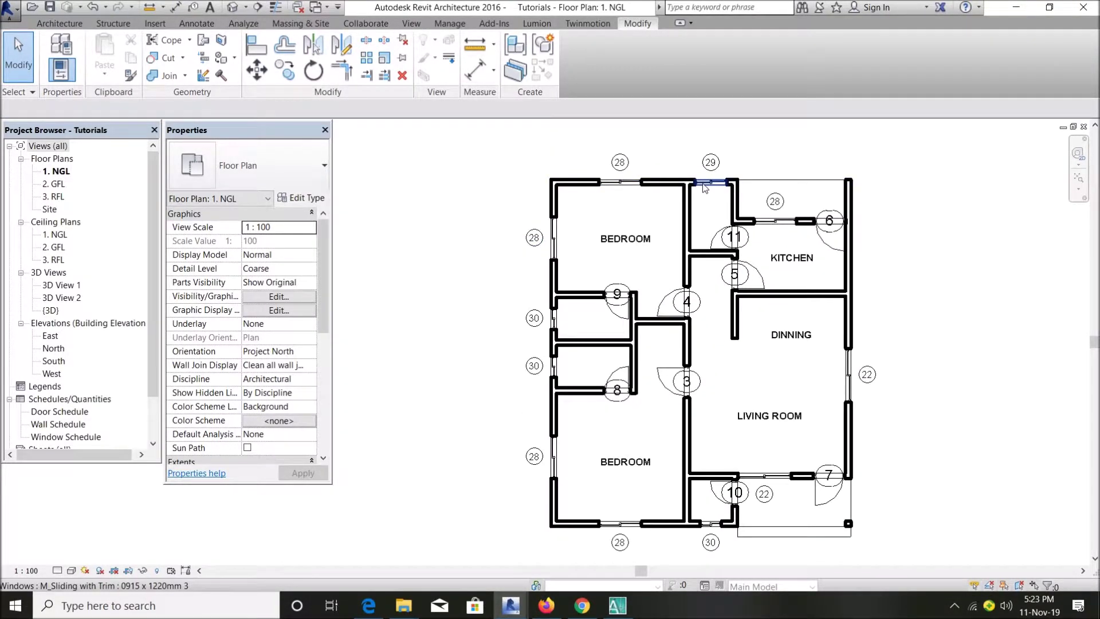
pyautogui.scroll(-2, 702, 183)
pyautogui.scroll(2, 832, 380)
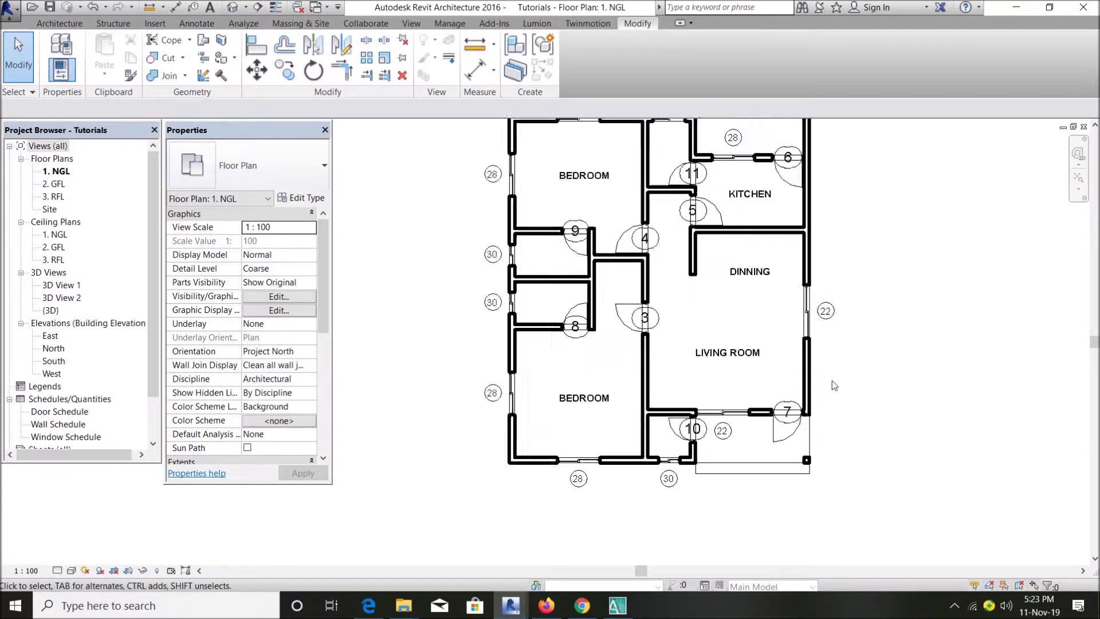
# Inspect the tag of the window between the dining and living areas, and view that window's type parameters without changing them.
pyautogui.scroll(2, 843, 324)
pyautogui.scroll(2, 806, 304)
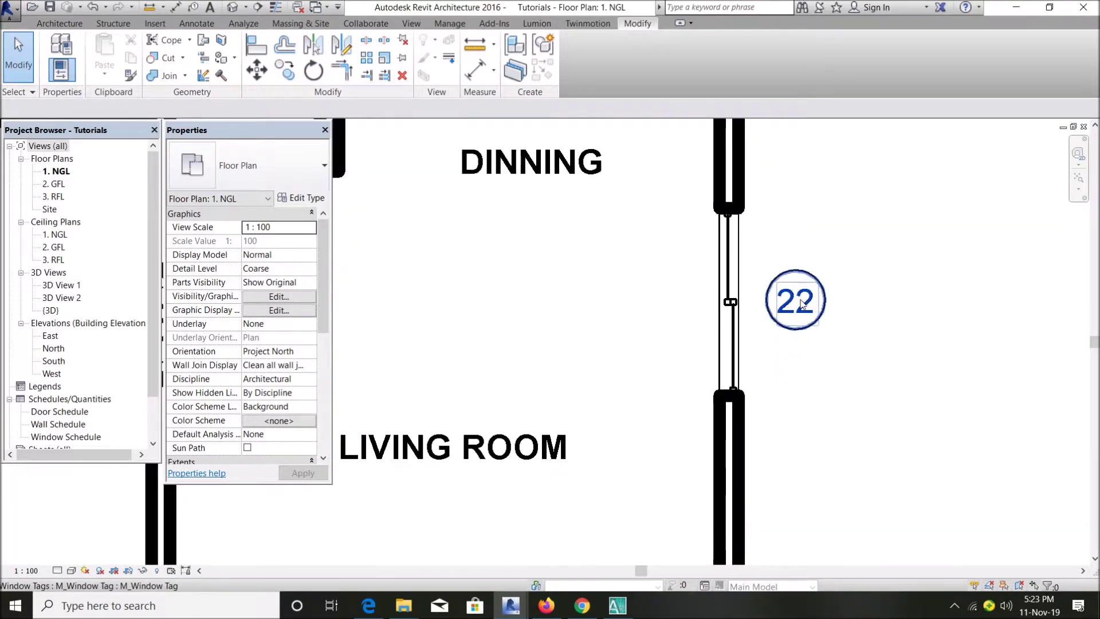
pyautogui.click(801, 304)
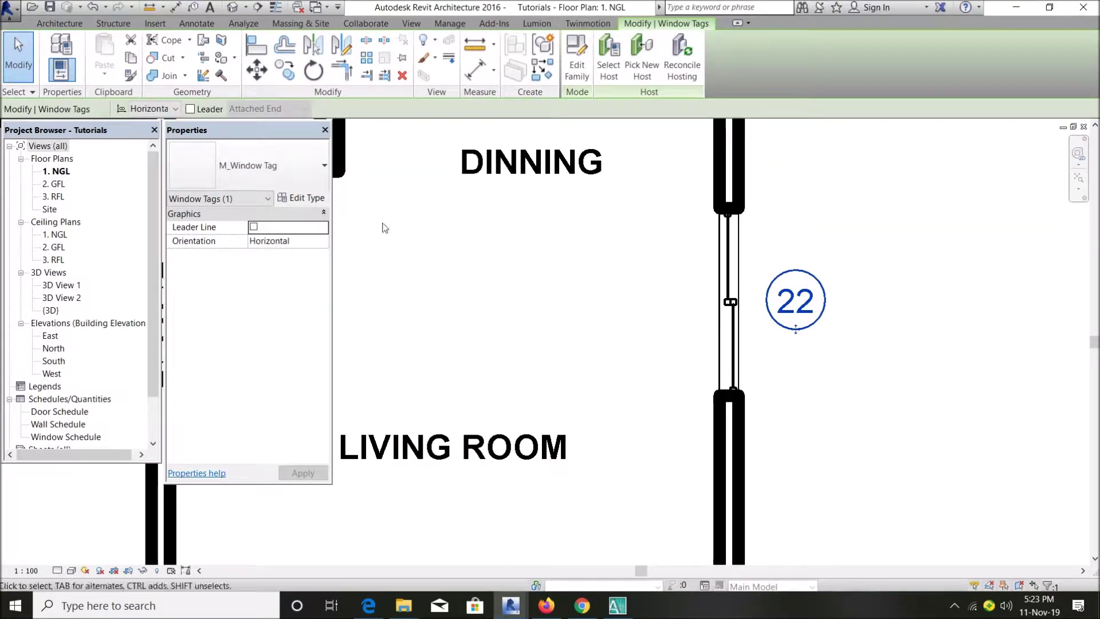
pyautogui.click(913, 294)
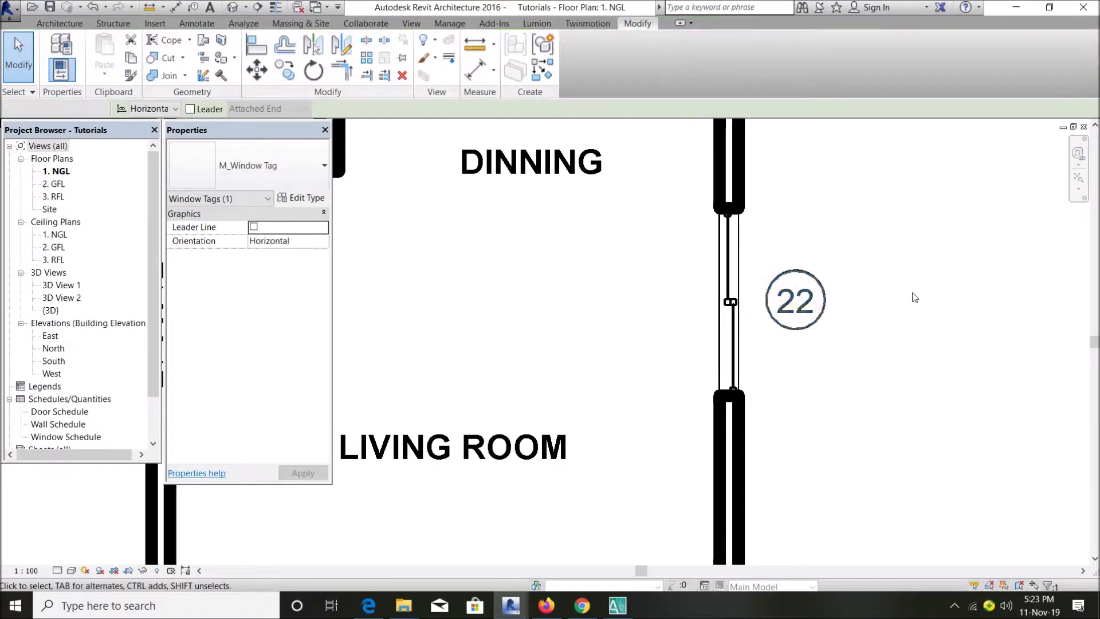
pyautogui.click(800, 332)
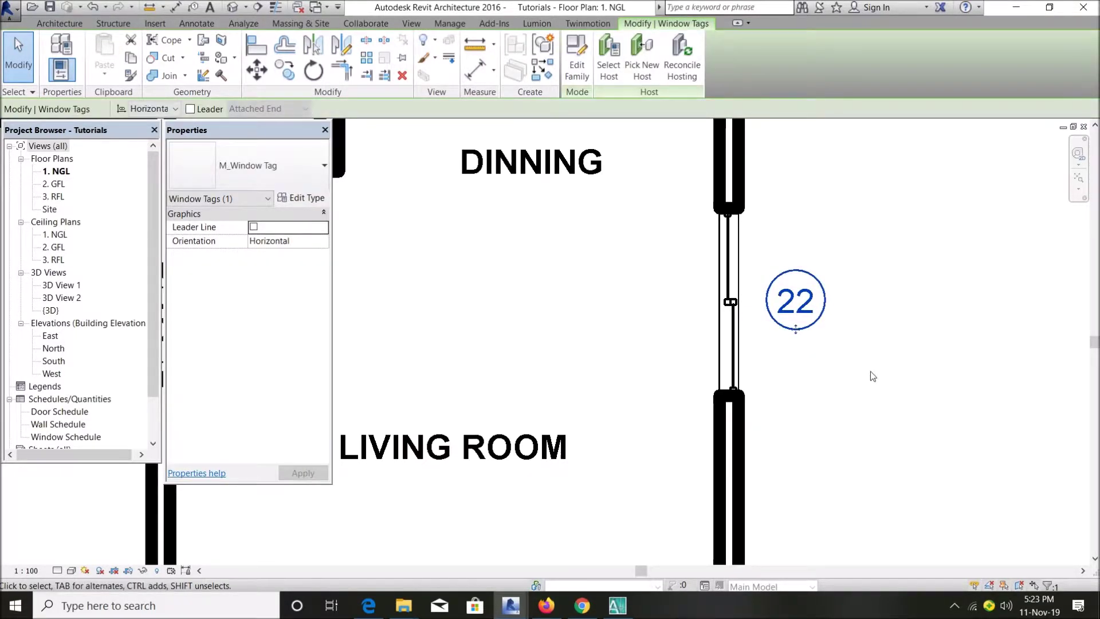
pyautogui.press('Escape')
pyautogui.click(729, 258)
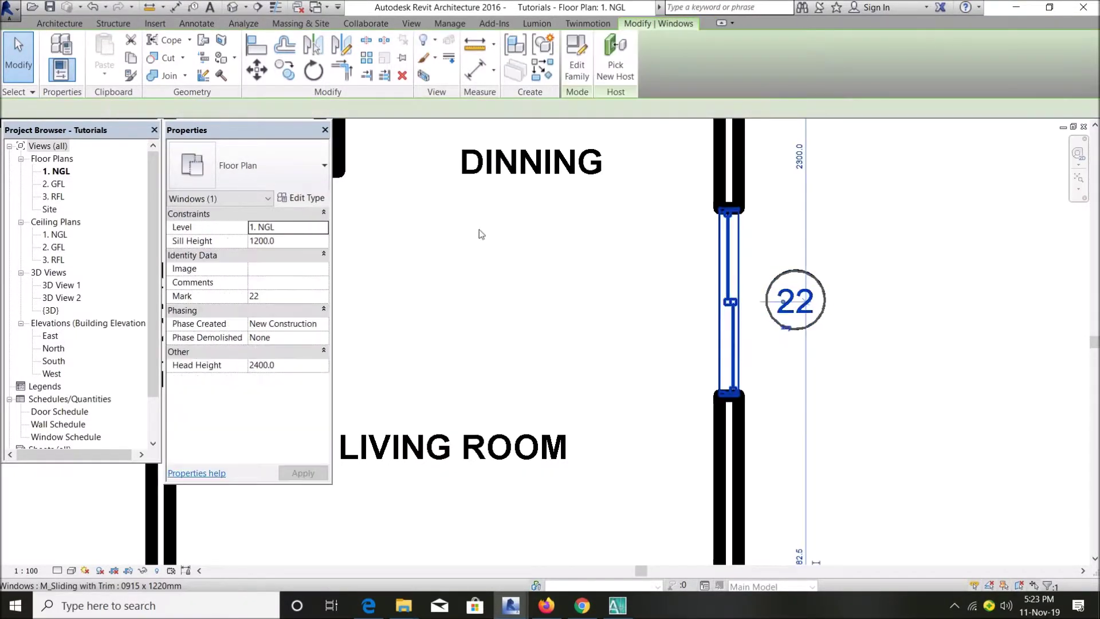
pyautogui.click(312, 202)
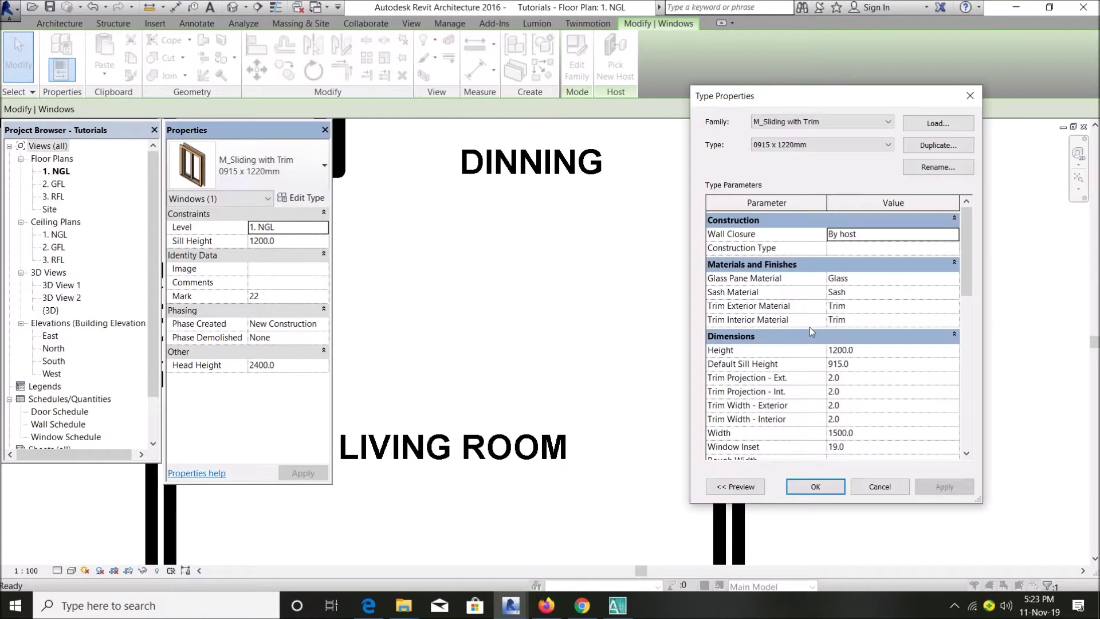
pyautogui.press('Escape')
pyautogui.press('Escape')
# Change the label in the tag of the window between the dining and living areas to W1, accepting the type parameter change.
pyautogui.click(813, 306)
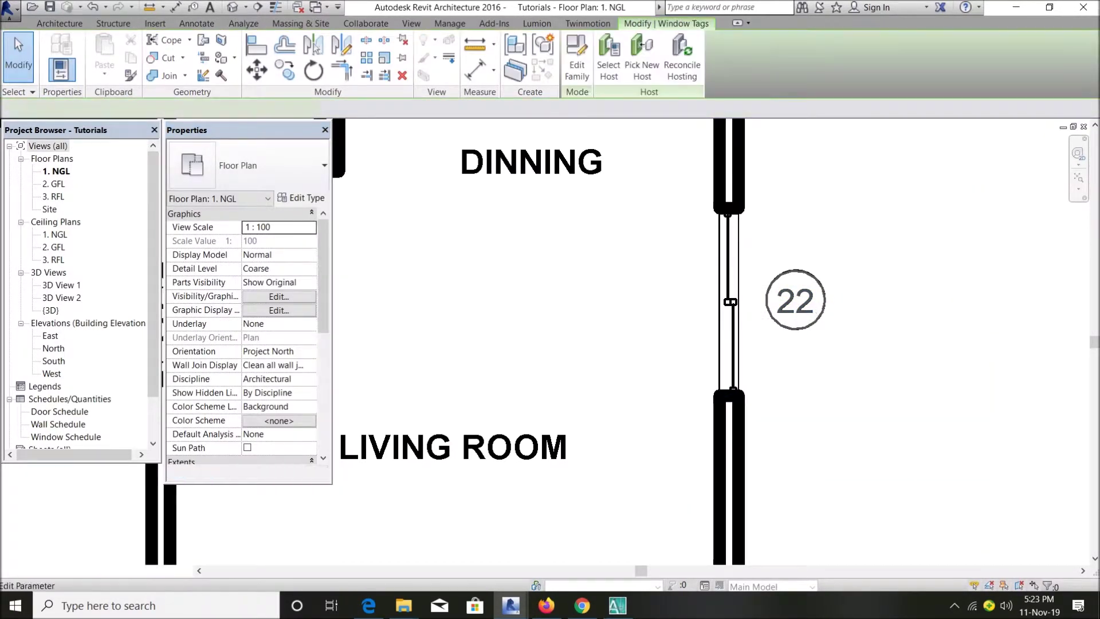
pyautogui.click(796, 301)
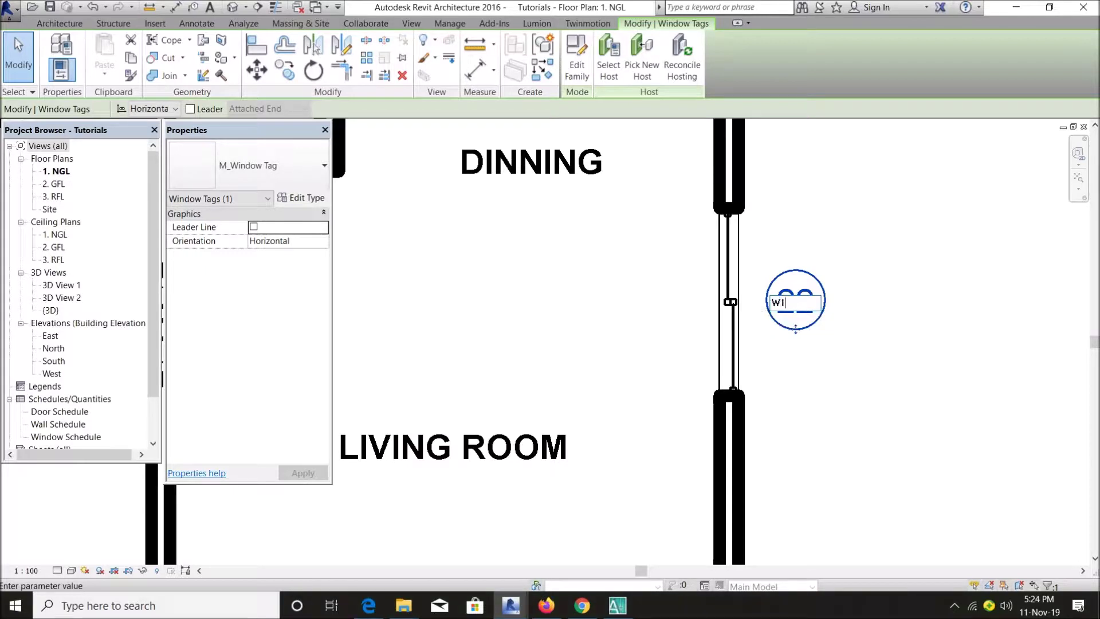
pyautogui.click(888, 222)
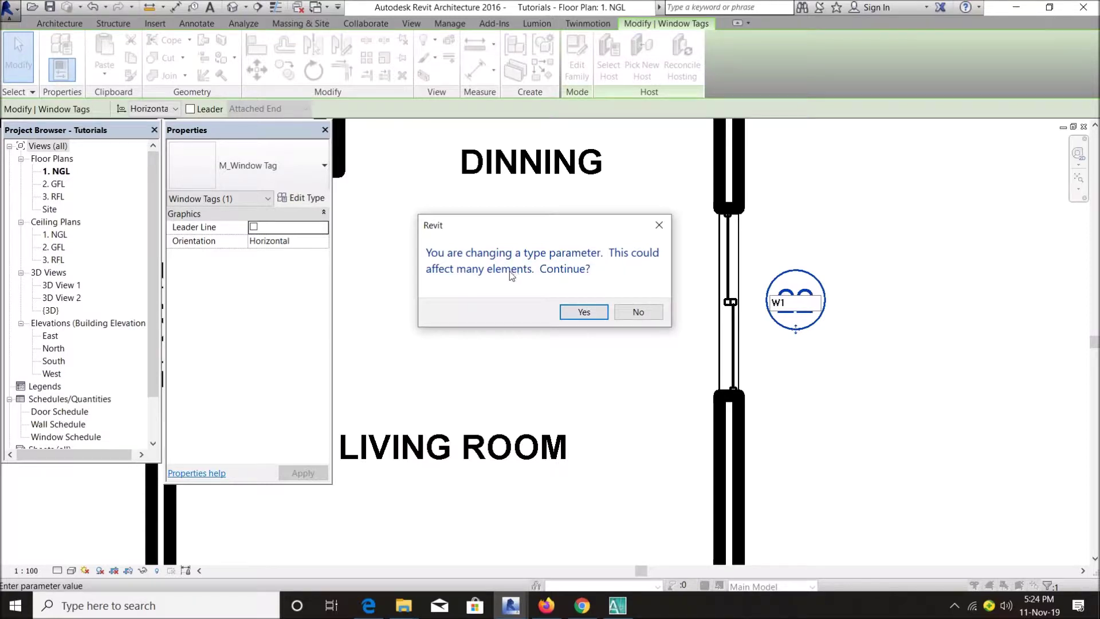
pyautogui.click(585, 313)
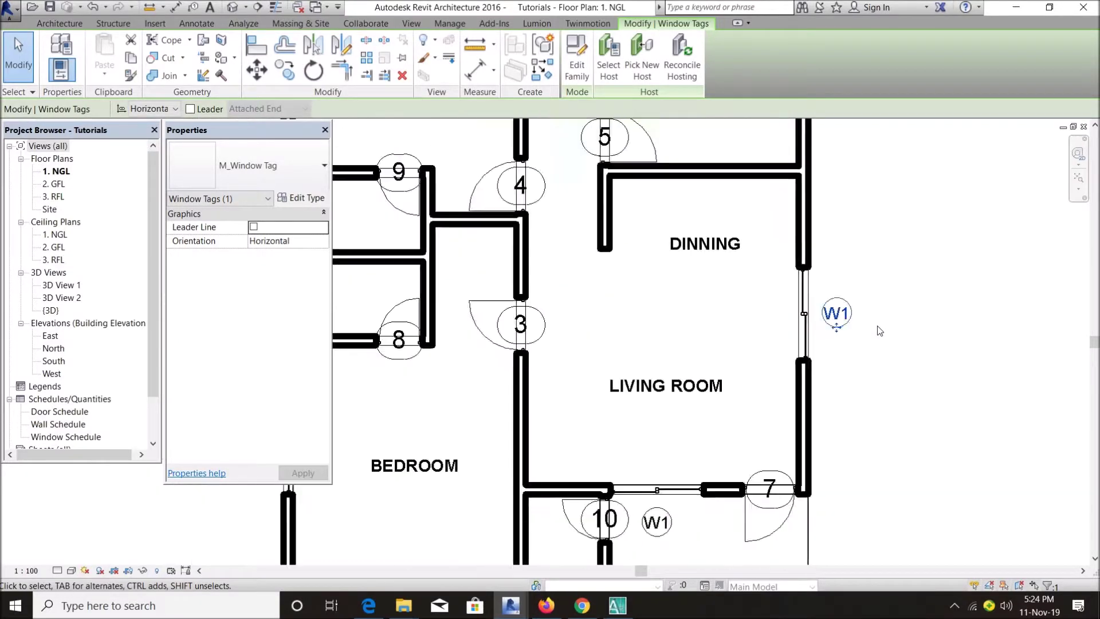
pyautogui.scroll(-1, 879, 327)
pyautogui.click(923, 247)
pyautogui.scroll(-1, 730, 396)
pyautogui.scroll(1, 765, 248)
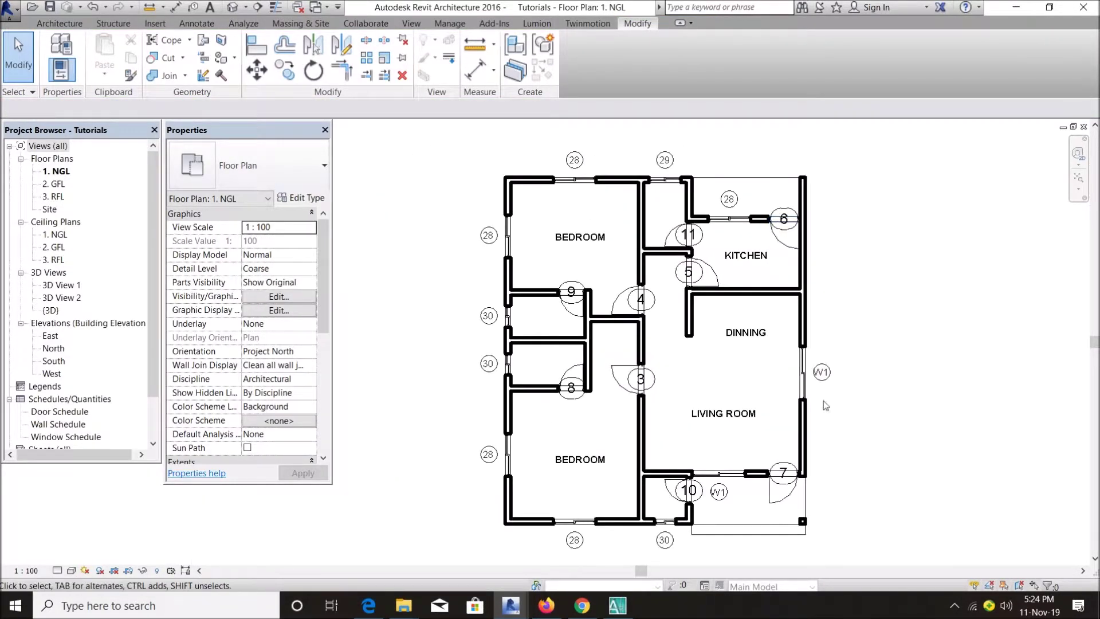
pyautogui.scroll(3, 613, 152)
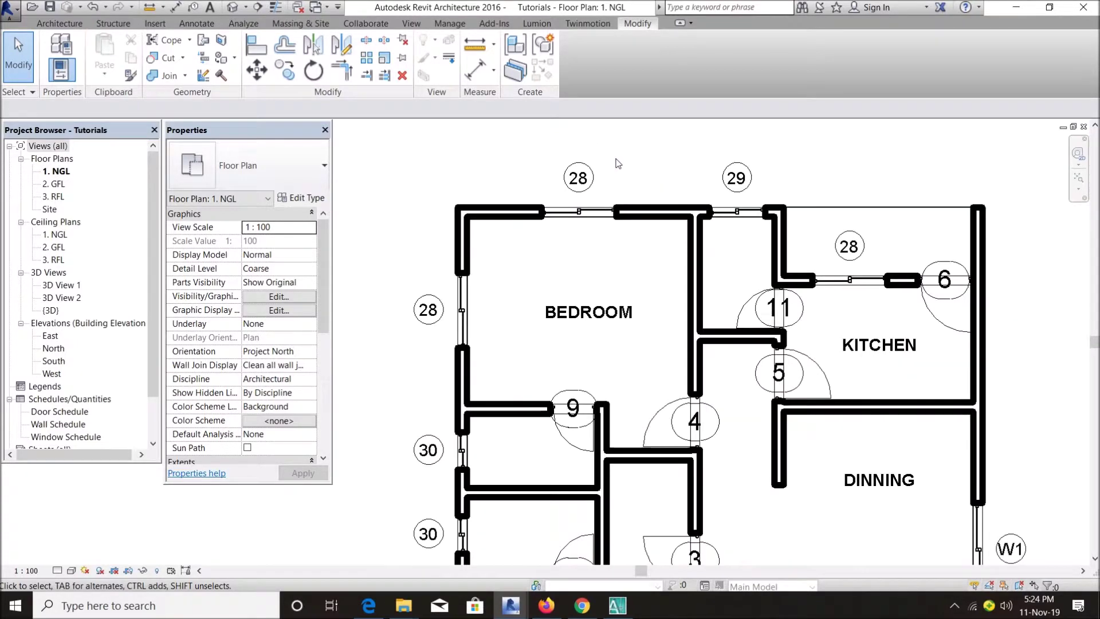
# Change the label in the tag of the upper bedroom's top-wall window to W2, accepting the type parameter change.
pyautogui.scroll(2, 641, 175)
pyautogui.scroll(2, 599, 183)
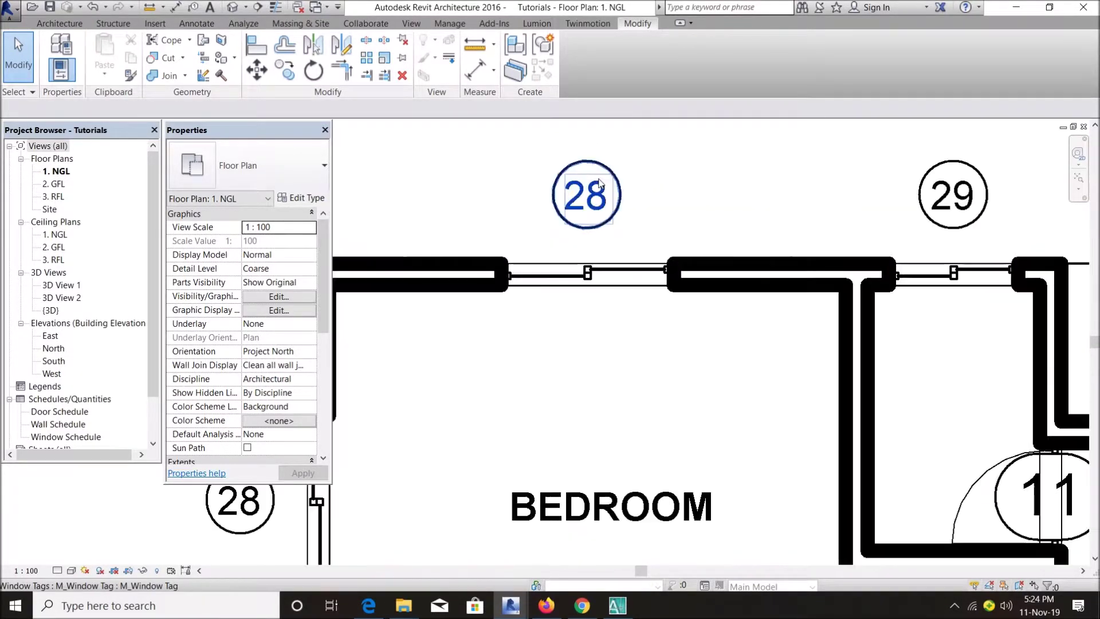
pyautogui.doubleClick(599, 197)
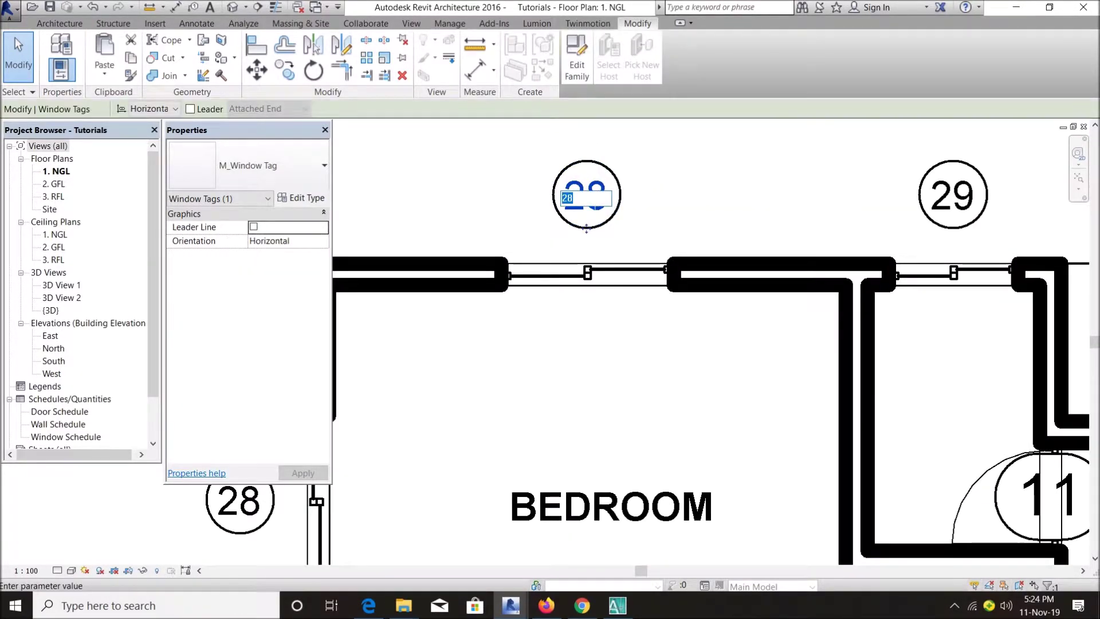
pyautogui.click(658, 191)
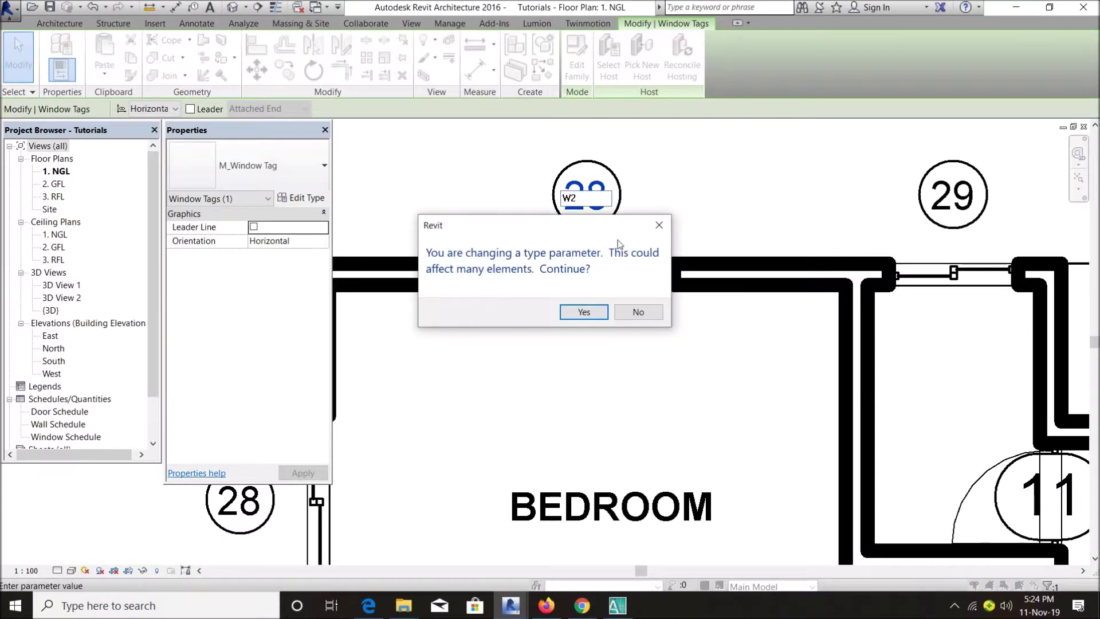
pyautogui.click(583, 311)
pyautogui.scroll(-5, 641, 225)
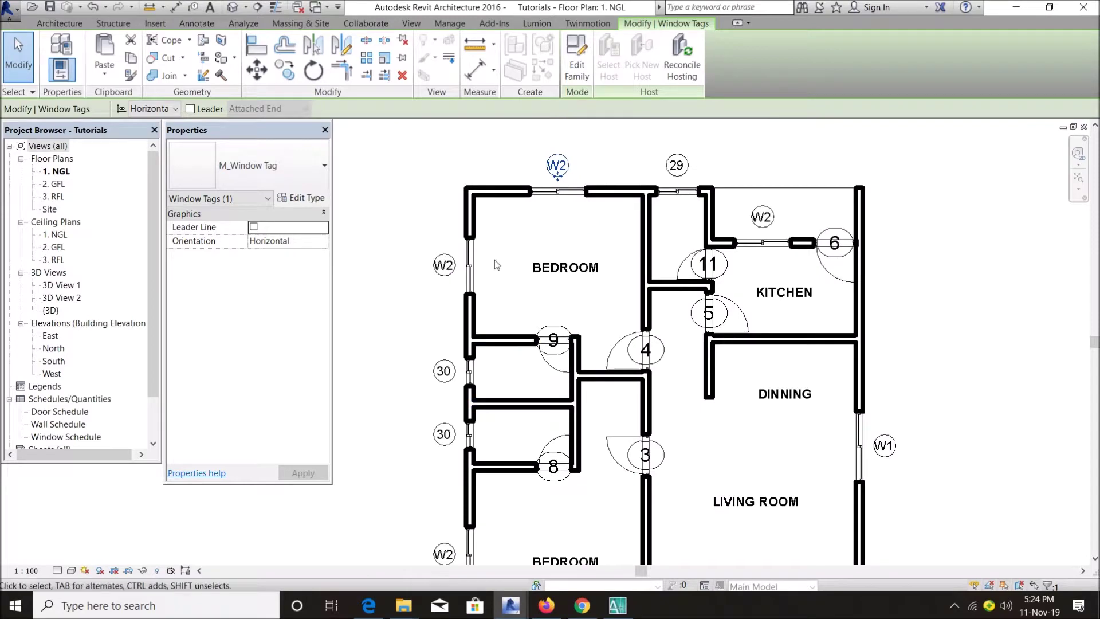
pyautogui.scroll(-2, 494, 260)
pyautogui.scroll(5, 521, 504)
pyautogui.scroll(-4, 595, 528)
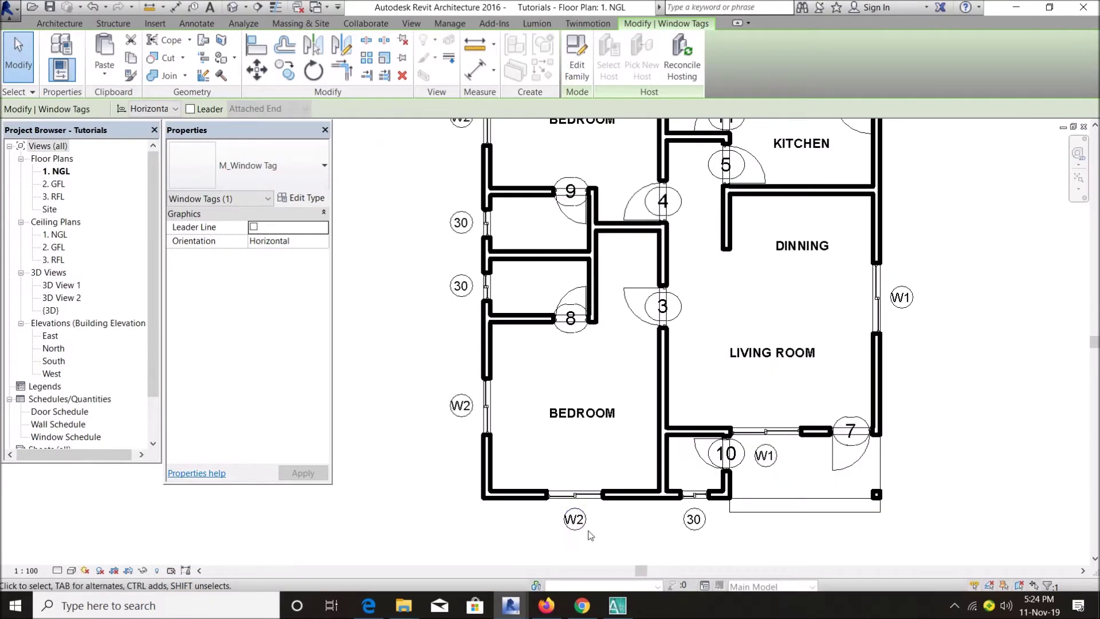
pyautogui.scroll(1, 802, 401)
pyautogui.click(975, 362)
# Change the label in the tag of the small window between the upper bedroom and the kitchen to W3, accepting the type parameter change.
pyautogui.scroll(-3, 768, 390)
pyautogui.scroll(5, 760, 252)
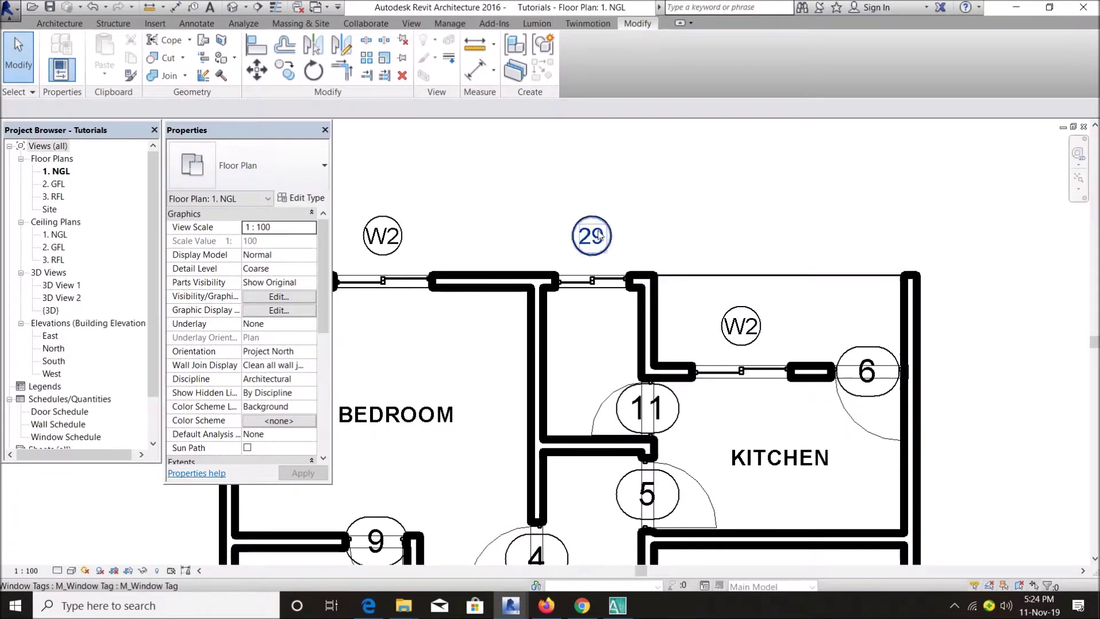
pyautogui.doubleClick(599, 234)
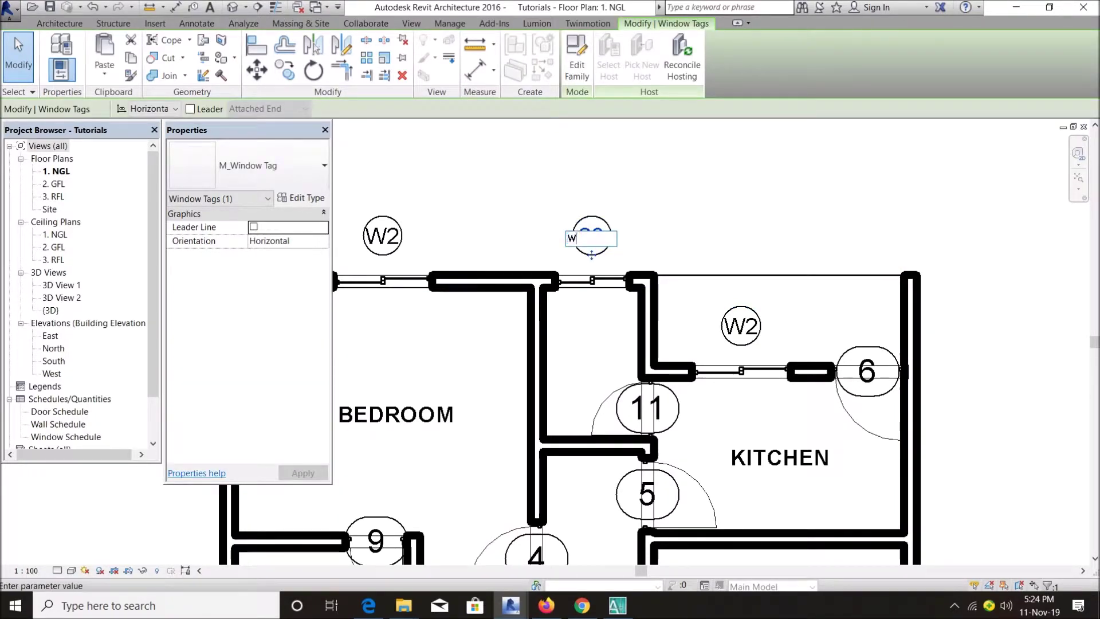
pyautogui.press('Return')
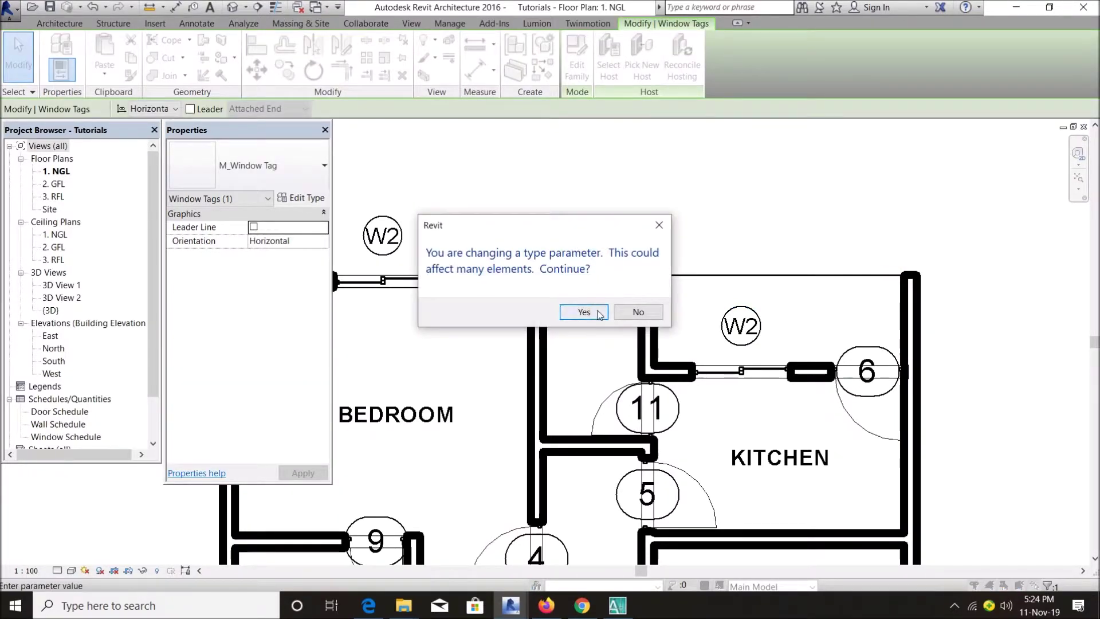
pyautogui.click(645, 312)
pyautogui.scroll(-5, 676, 241)
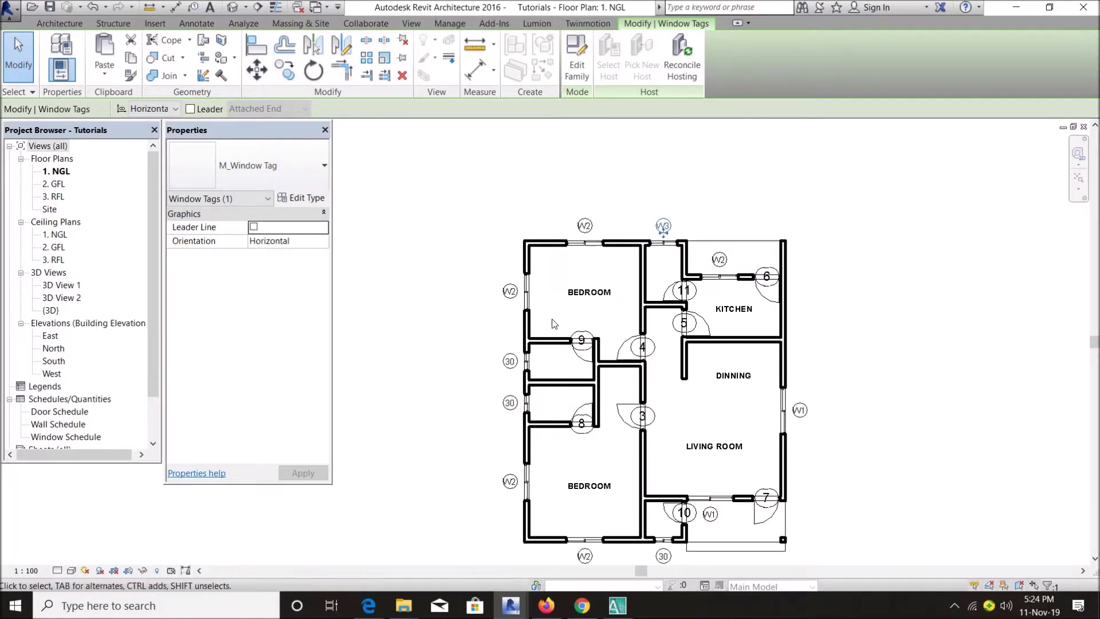
# Change the label in the tag of the small outer-wall window just below the upper bedroom to W4, accepting the type parameter change.
pyautogui.scroll(5, 458, 355)
pyautogui.click(441, 401)
pyautogui.scroll(3, 445, 435)
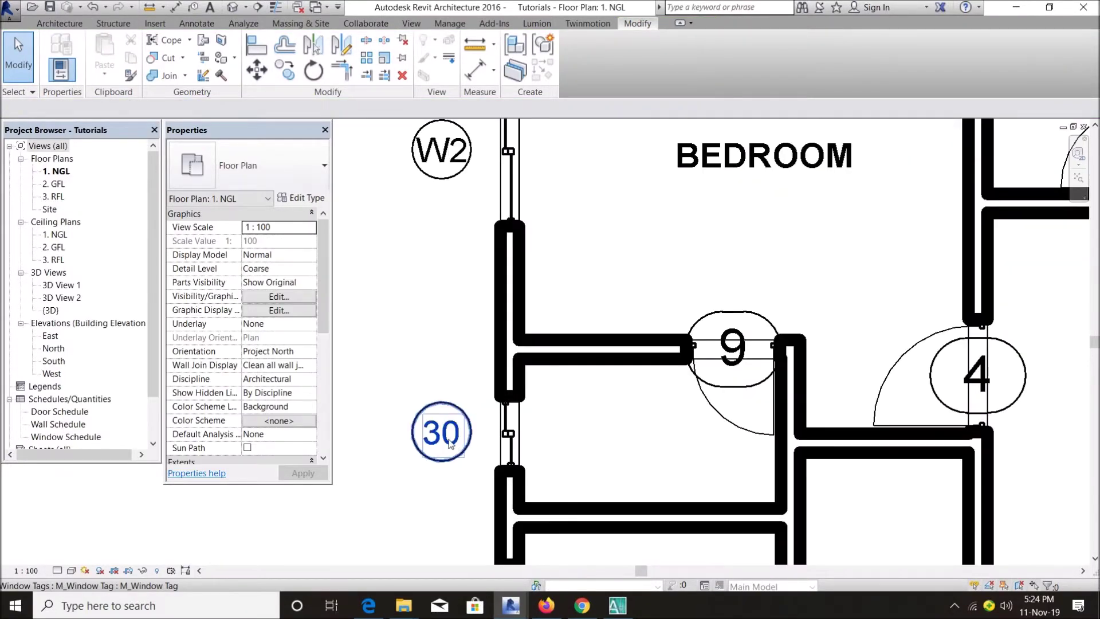
pyautogui.doubleClick(449, 439)
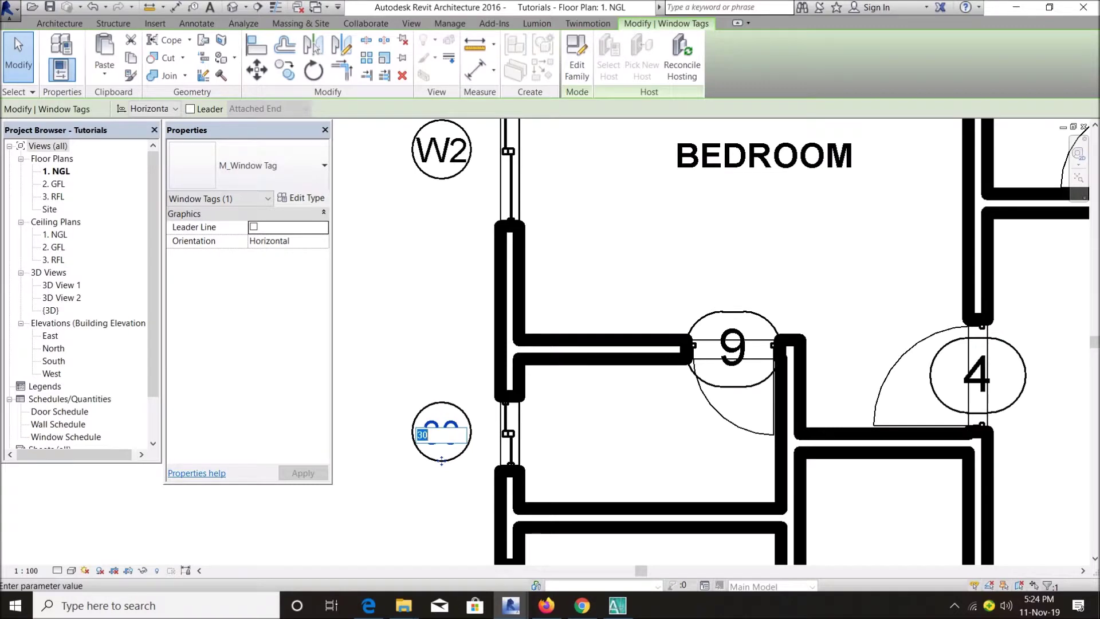
pyautogui.write('W4')
pyautogui.press('Return')
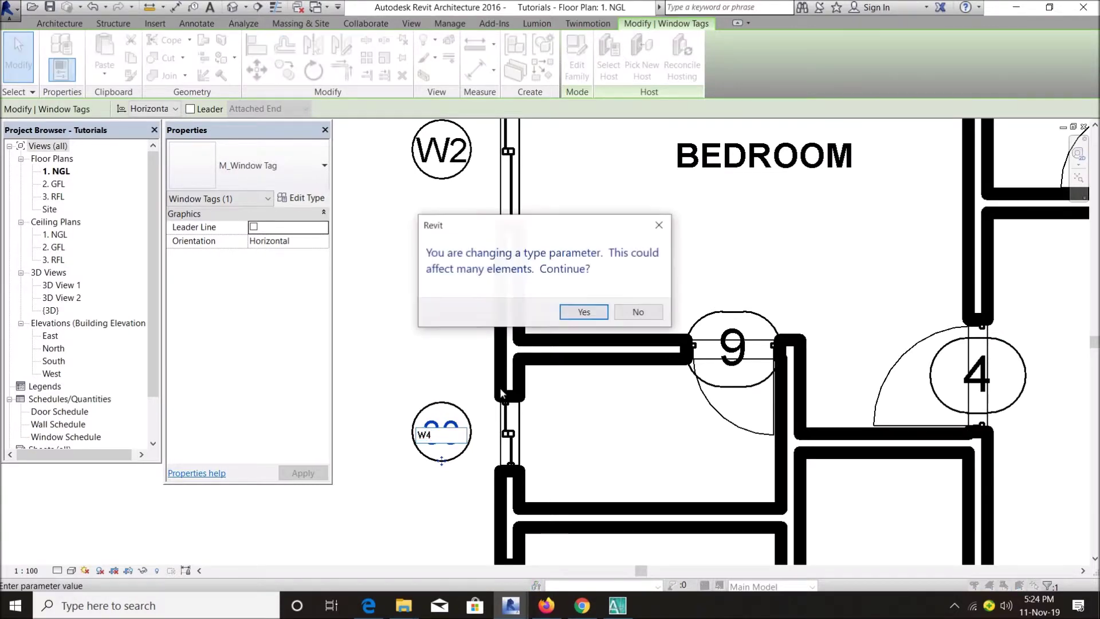
pyautogui.click(583, 312)
pyautogui.scroll(-3, 564, 281)
pyautogui.scroll(2, 521, 485)
pyautogui.scroll(-2, 423, 233)
pyautogui.scroll(-2, 497, 328)
pyautogui.scroll(3, 799, 322)
pyautogui.click(828, 305)
pyautogui.scroll(-2, 633, 367)
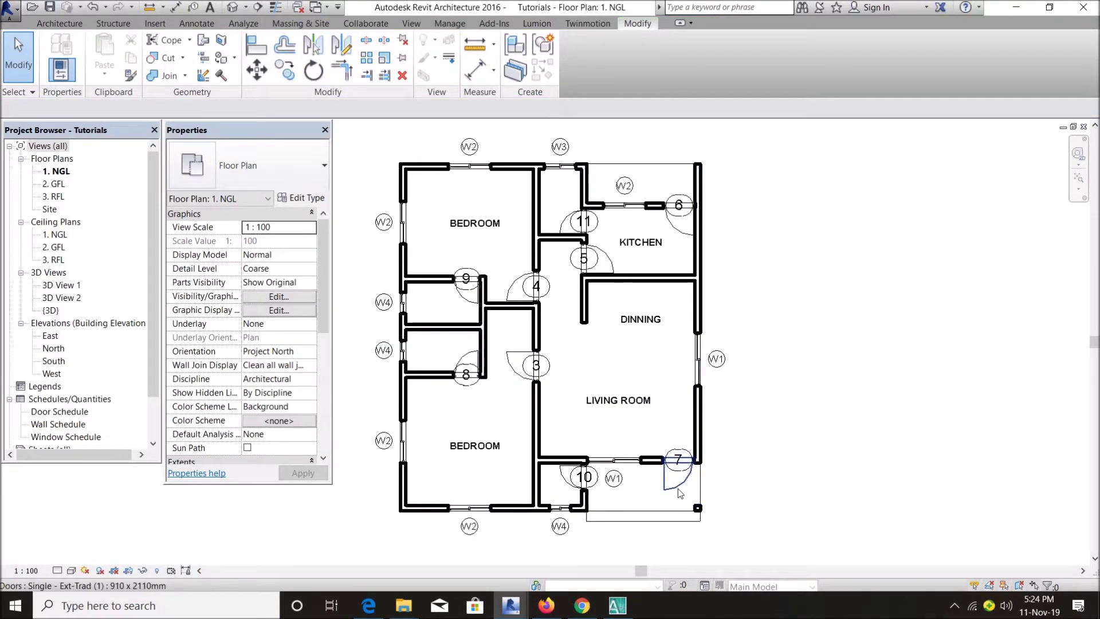
# Flip the living room's entrance door, tagged 7, so it swings inward and is hinged beside the outer side wall.
pyautogui.scroll(2, 681, 493)
pyautogui.scroll(2, 612, 481)
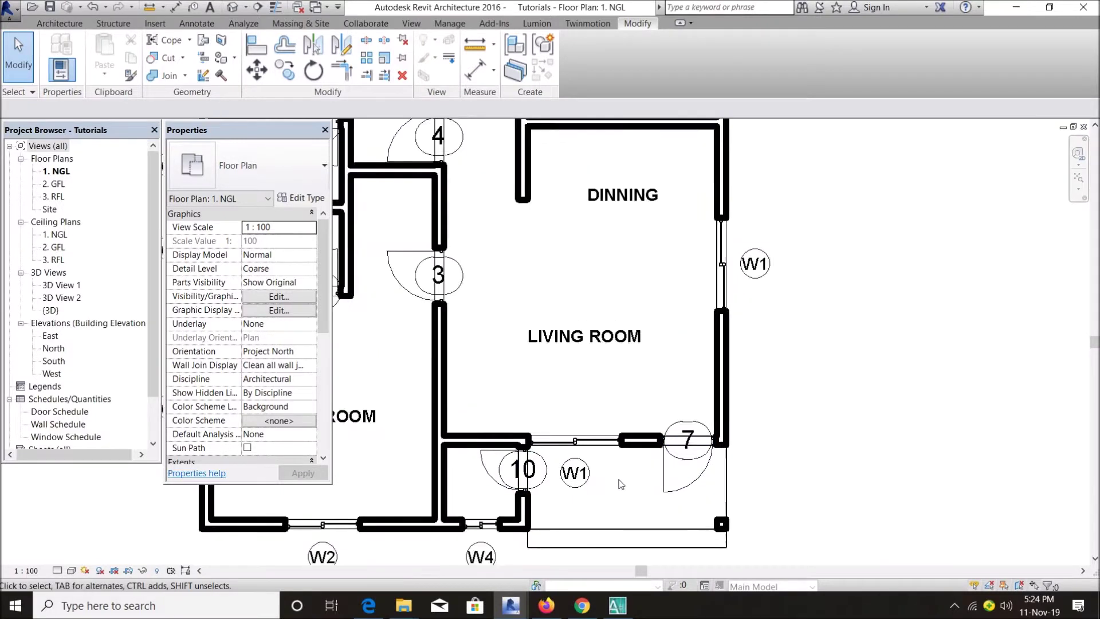
pyautogui.click(703, 487)
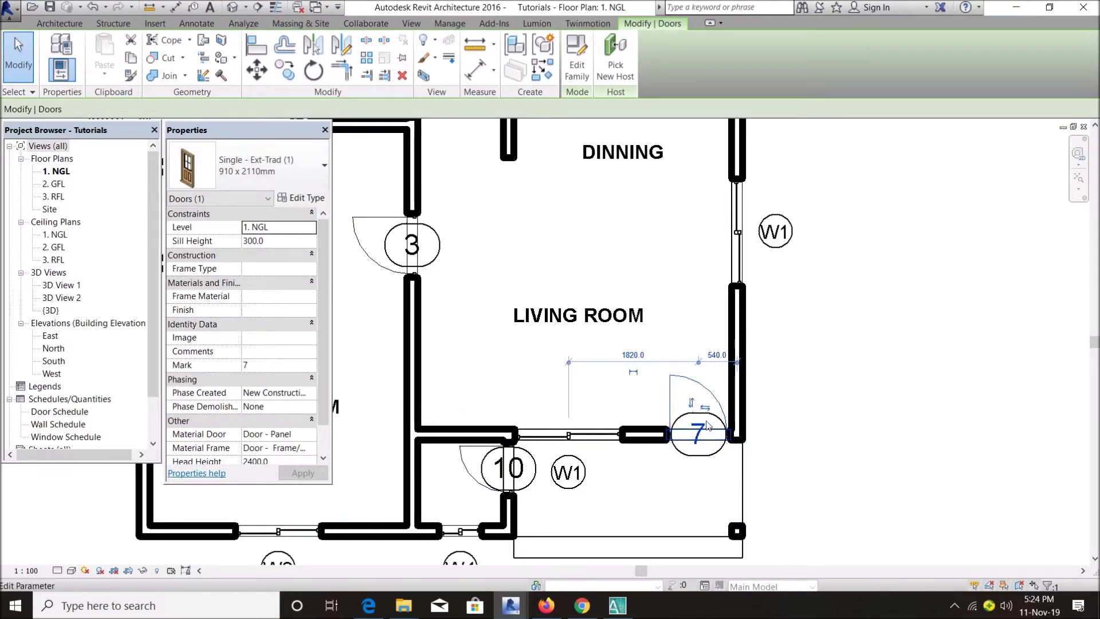
pyautogui.click(705, 407)
pyautogui.click(826, 427)
# Change the label in the tag of the living room's entrance door to D1.
pyautogui.scroll(2, 724, 401)
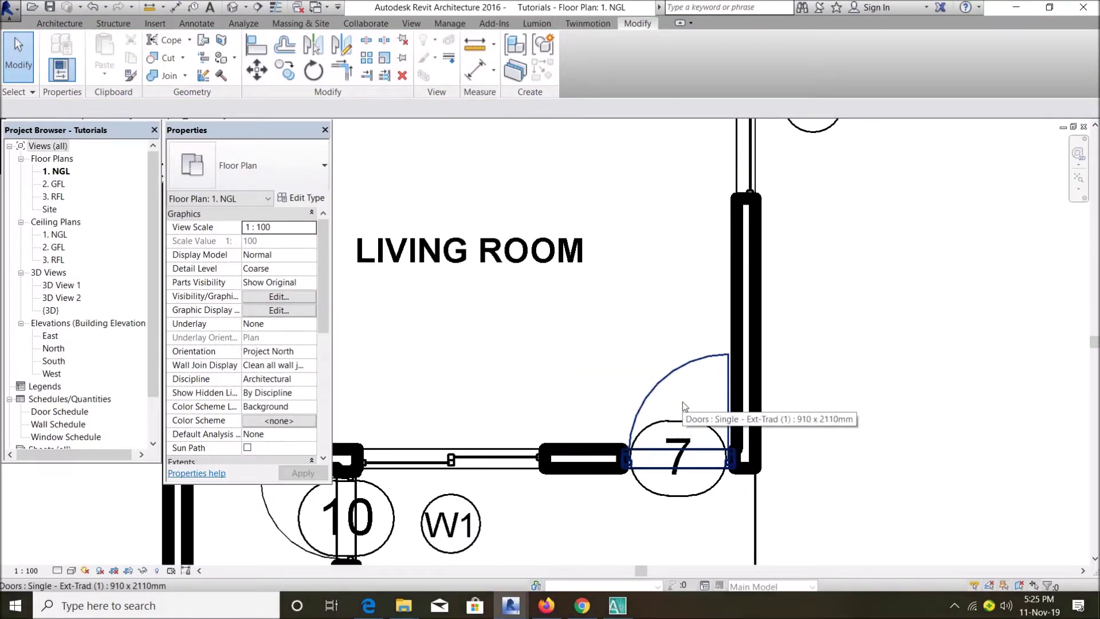
pyautogui.scroll(-3, 679, 452)
pyautogui.scroll(3, 782, 478)
pyautogui.scroll(2, 783, 478)
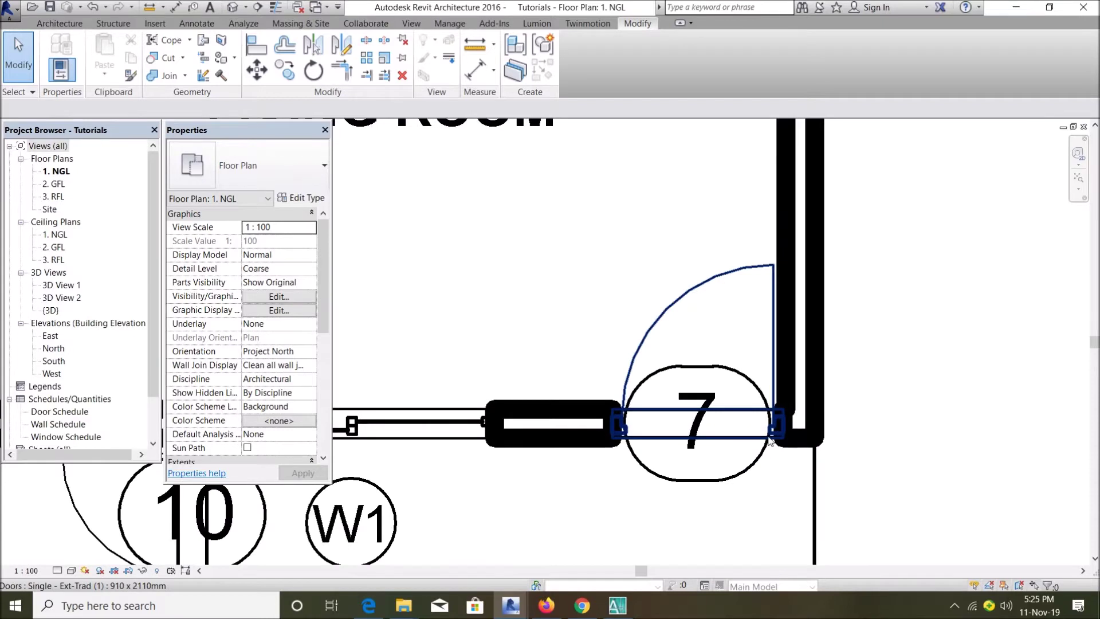
pyautogui.click(689, 460)
pyautogui.click(691, 459)
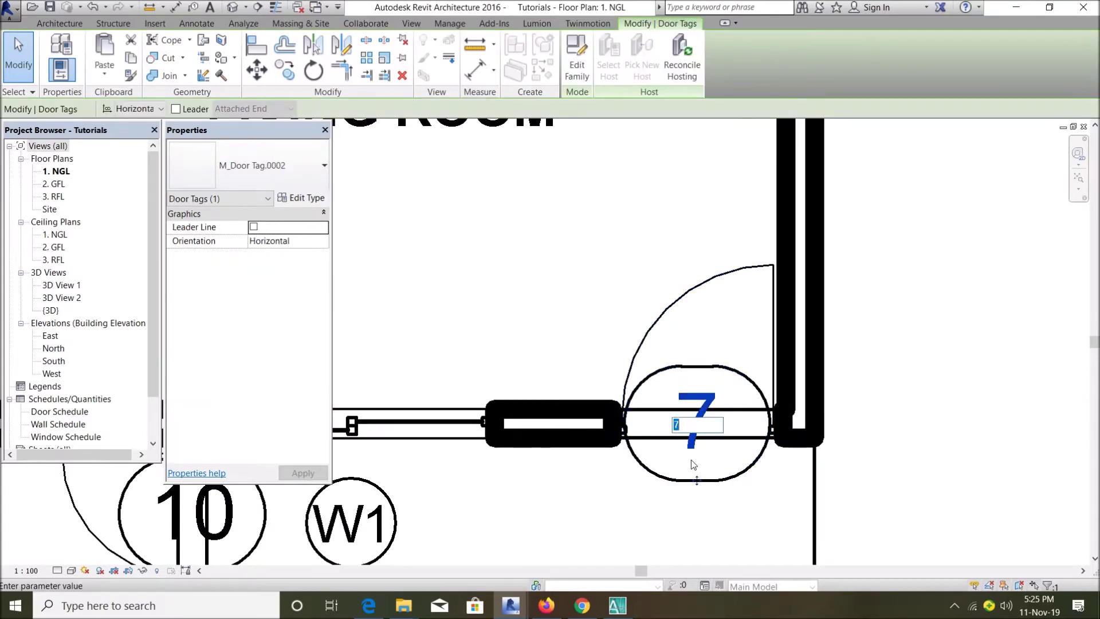
pyautogui.write('D1')
pyautogui.click(884, 411)
pyautogui.scroll(-4, 851, 457)
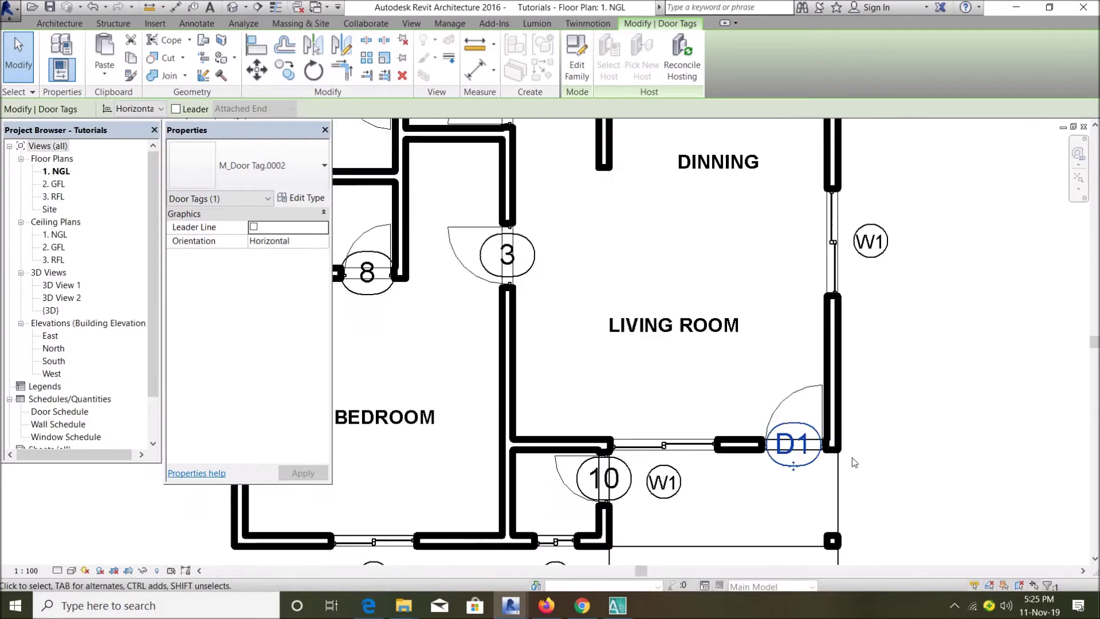
# Check the type properties of the tag on the upper bedroom's side window, and close them.
pyautogui.scroll(2, 600, 266)
pyautogui.scroll(1, 498, 283)
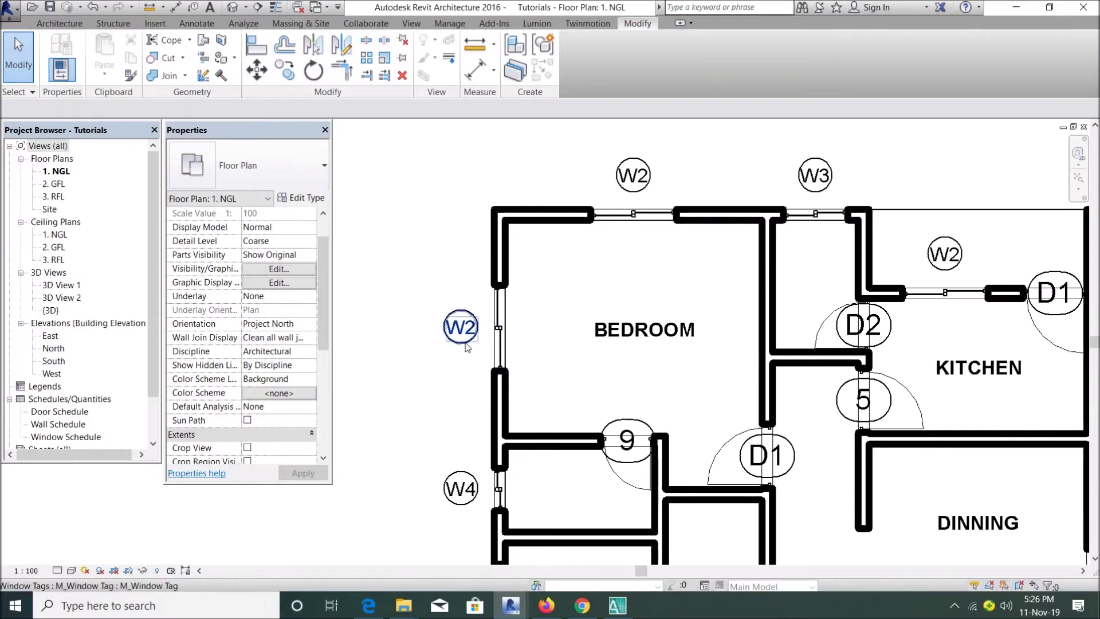
pyautogui.click(465, 343)
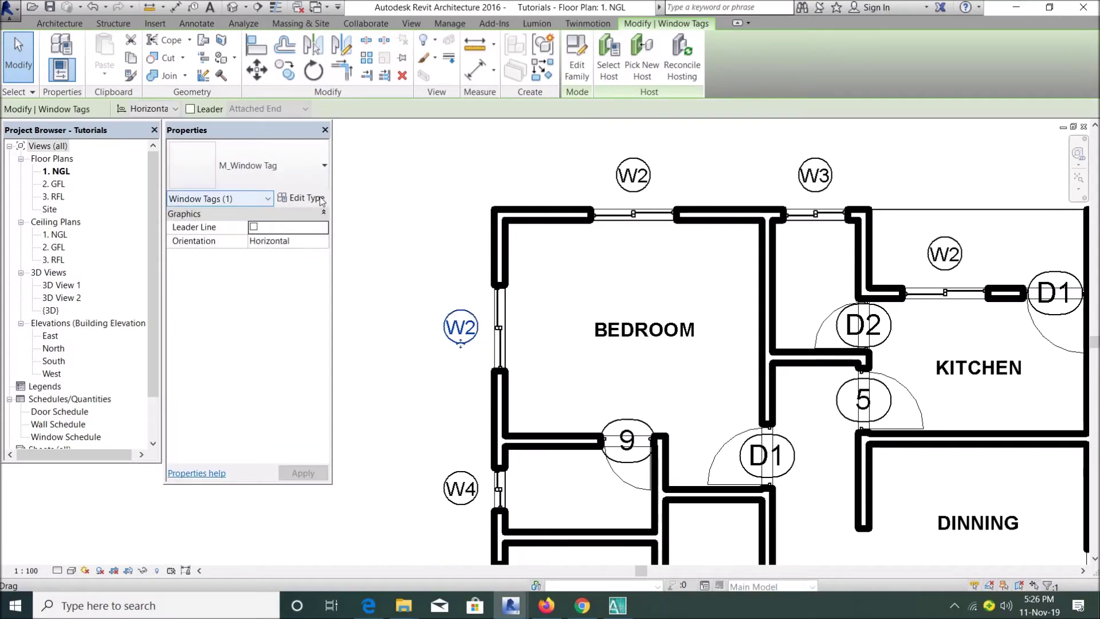
pyautogui.click(301, 198)
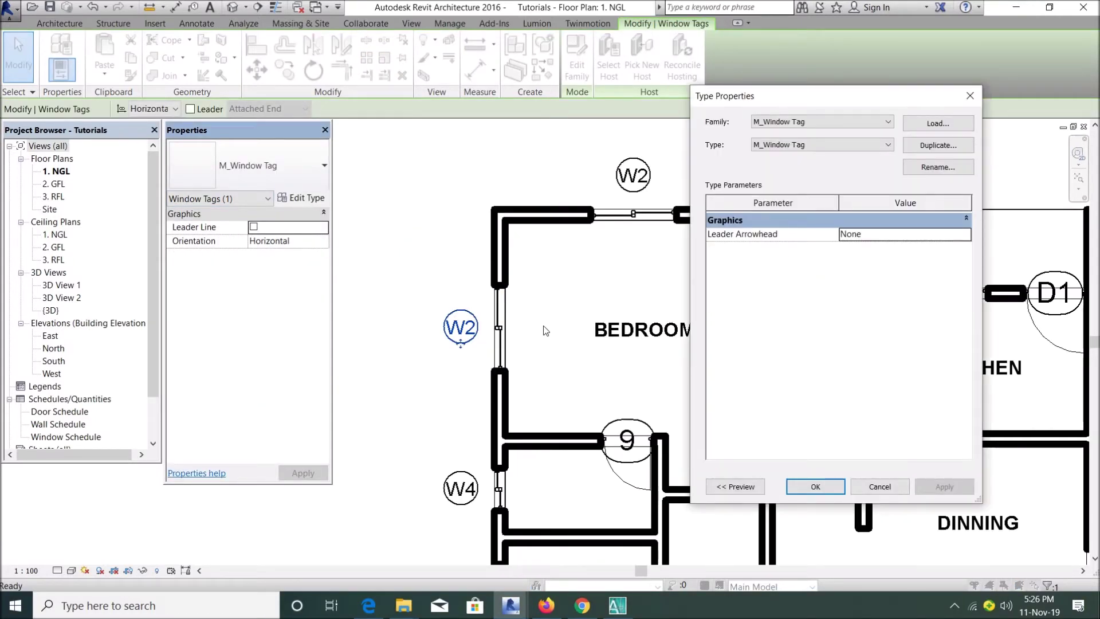
pyautogui.press('Escape')
pyautogui.press('Escape')
# Review the type parameters of the upper bedroom's side window down to its Type Mark, and close them.
pyautogui.click(496, 327)
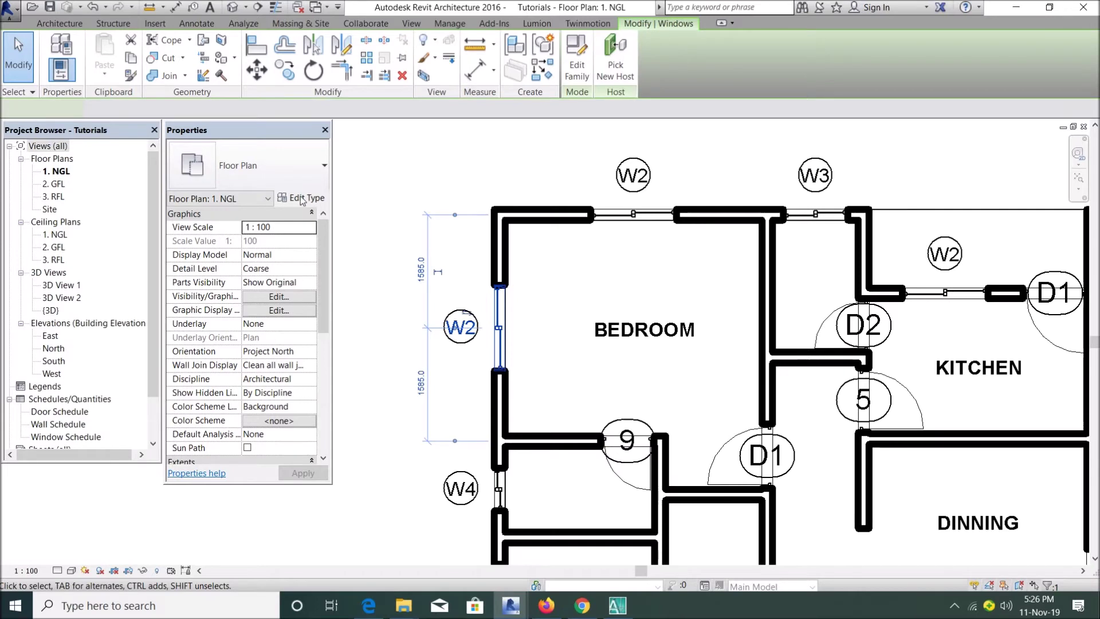
pyautogui.click(302, 197)
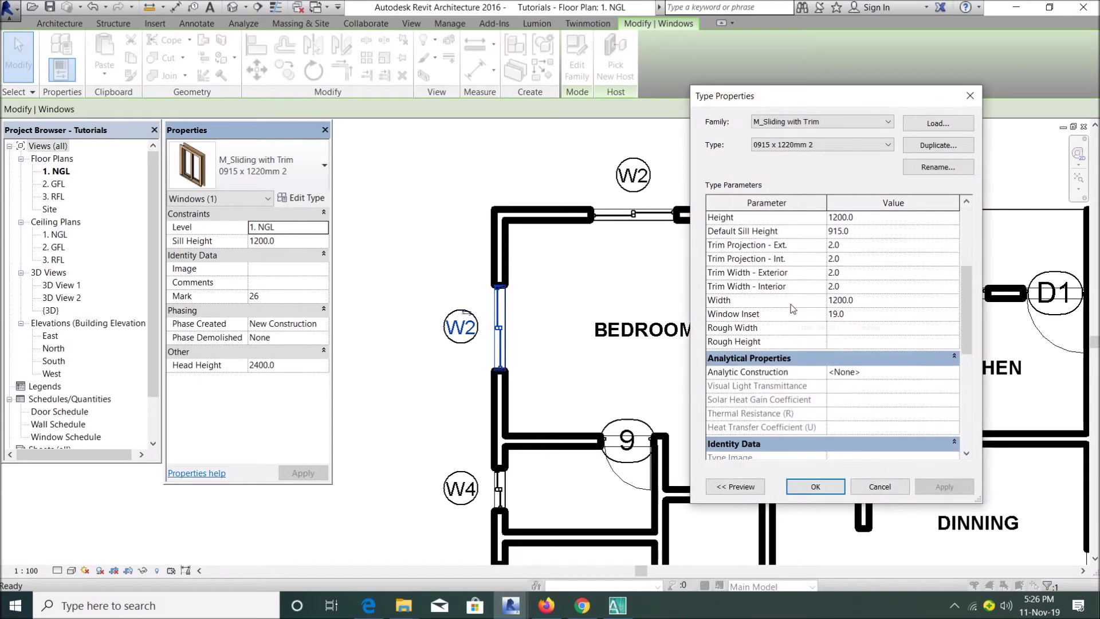
pyautogui.scroll(-6, 792, 308)
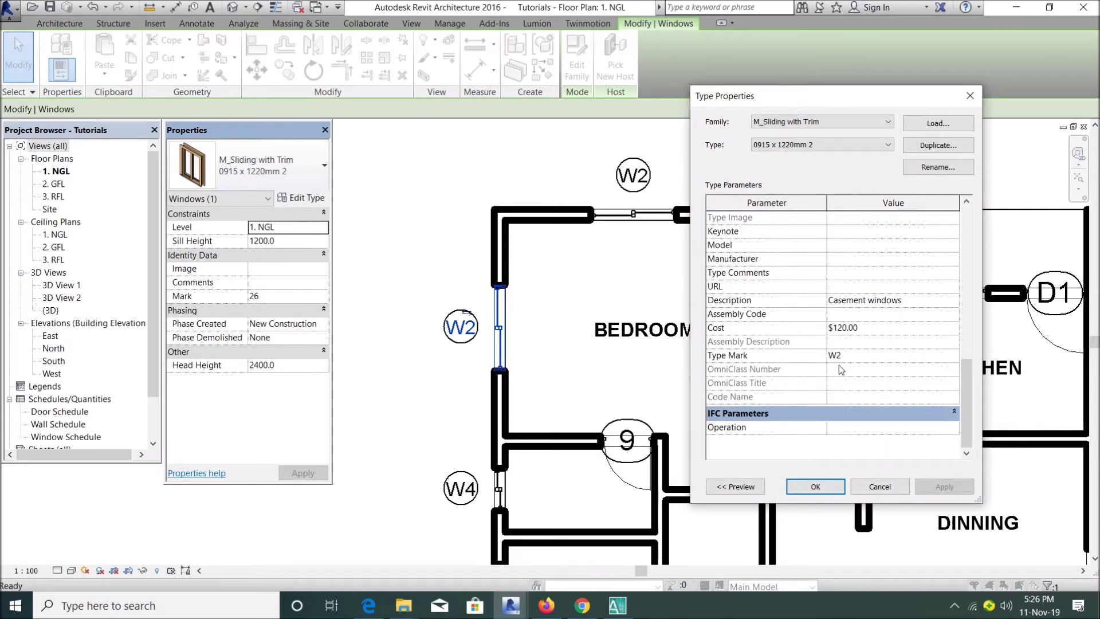
pyautogui.press('Escape')
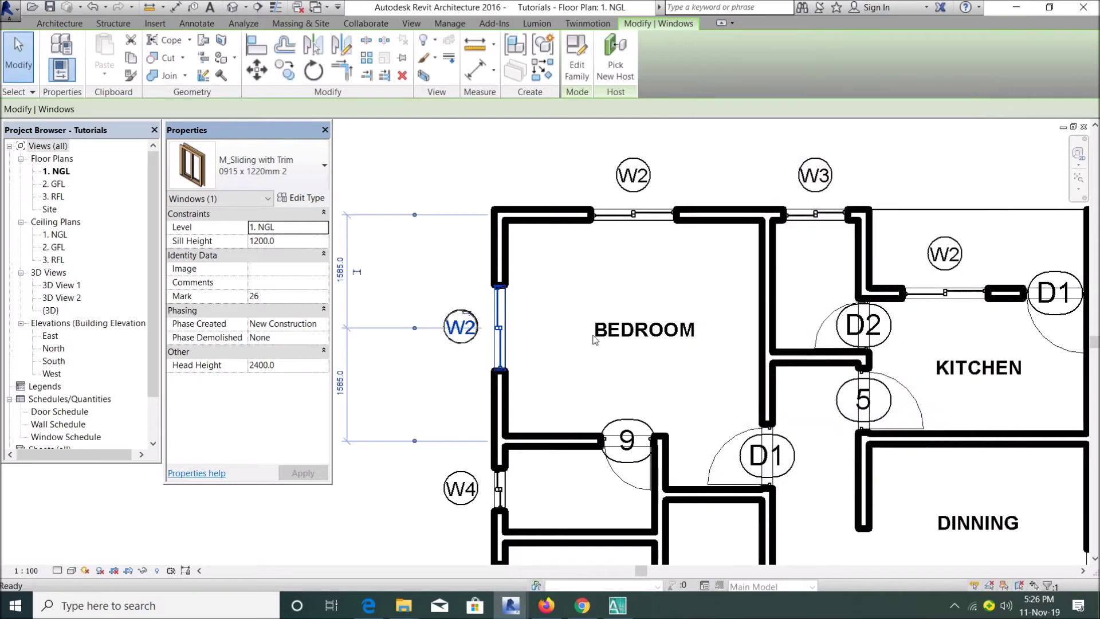
pyautogui.press('Escape')
pyautogui.scroll(-4, 674, 384)
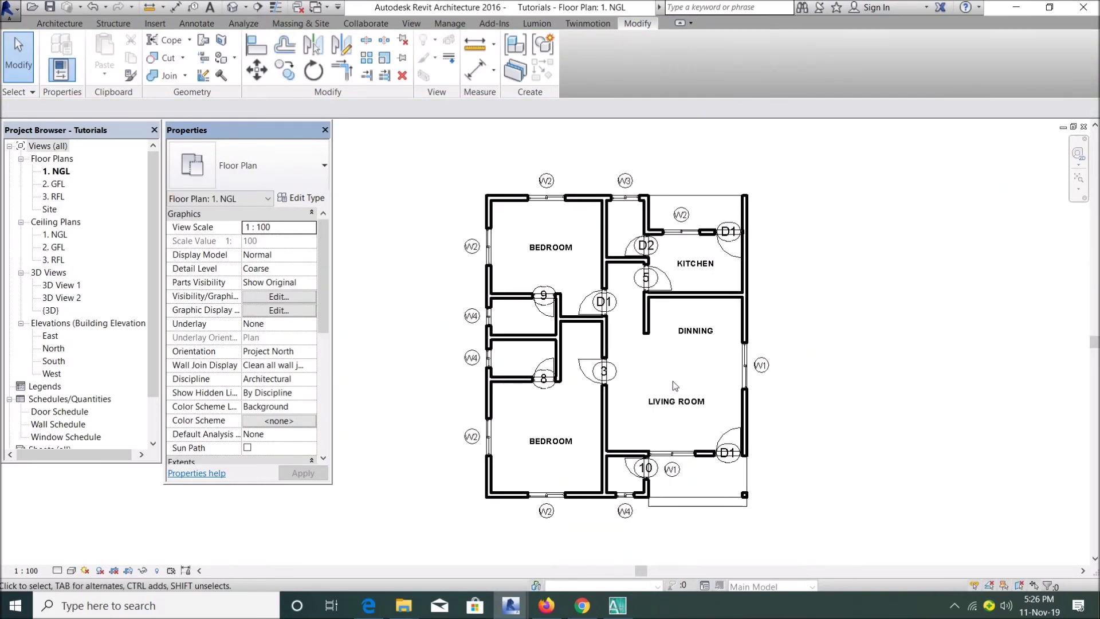